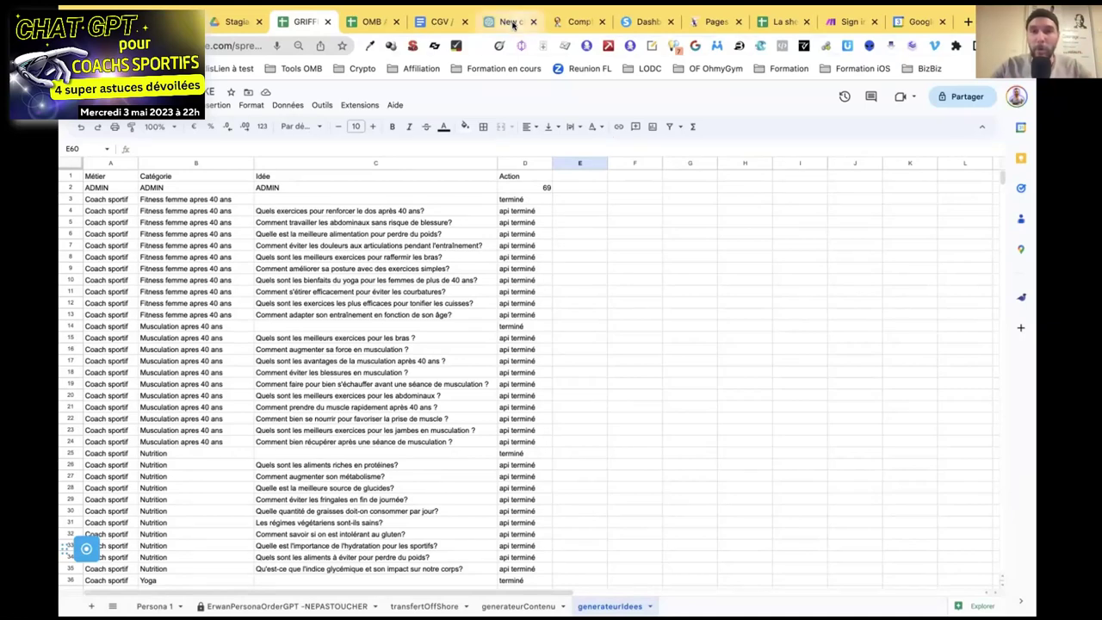
# Switch from the Google Sheets idea list to ChatGPT and choose GPT-4 as the model for the new chat.
pyautogui.click(514, 24)
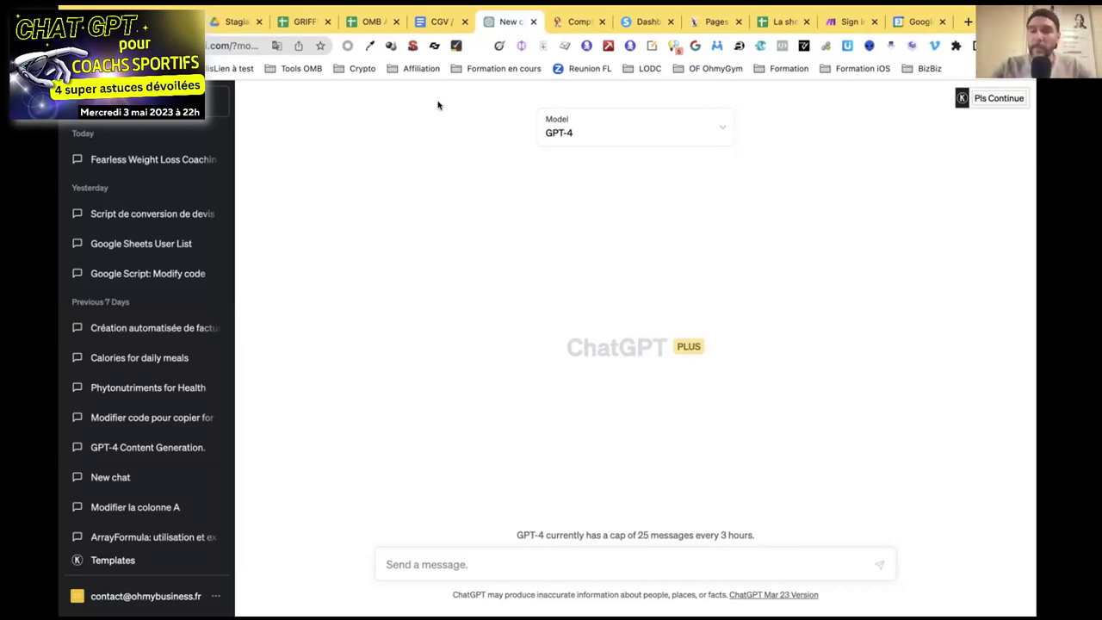
pyautogui.click(304, 24)
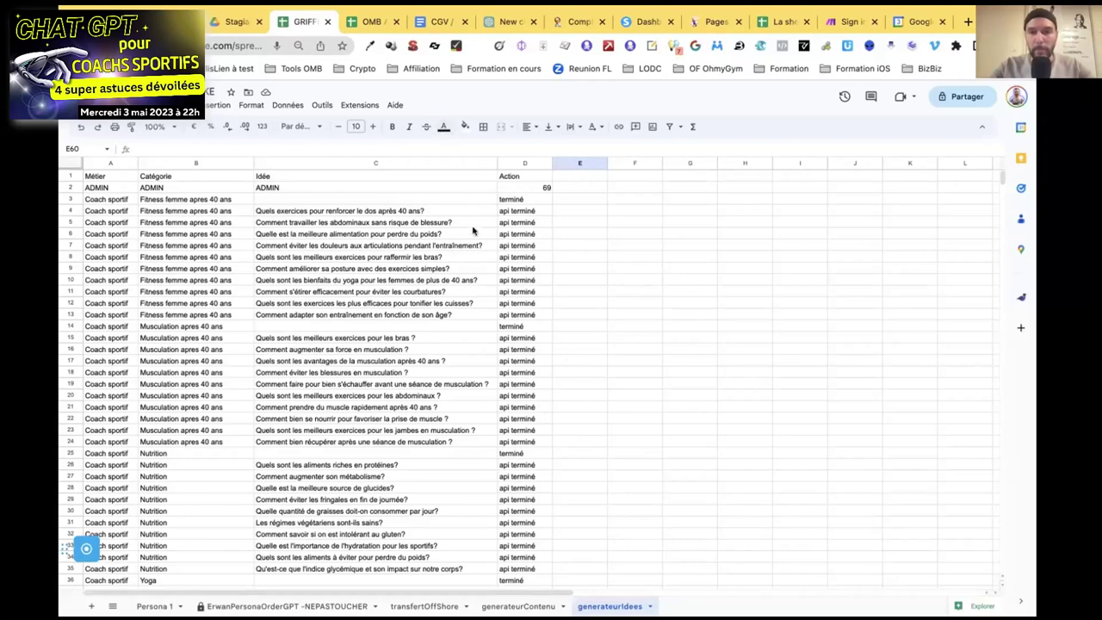
pyautogui.click(510, 22)
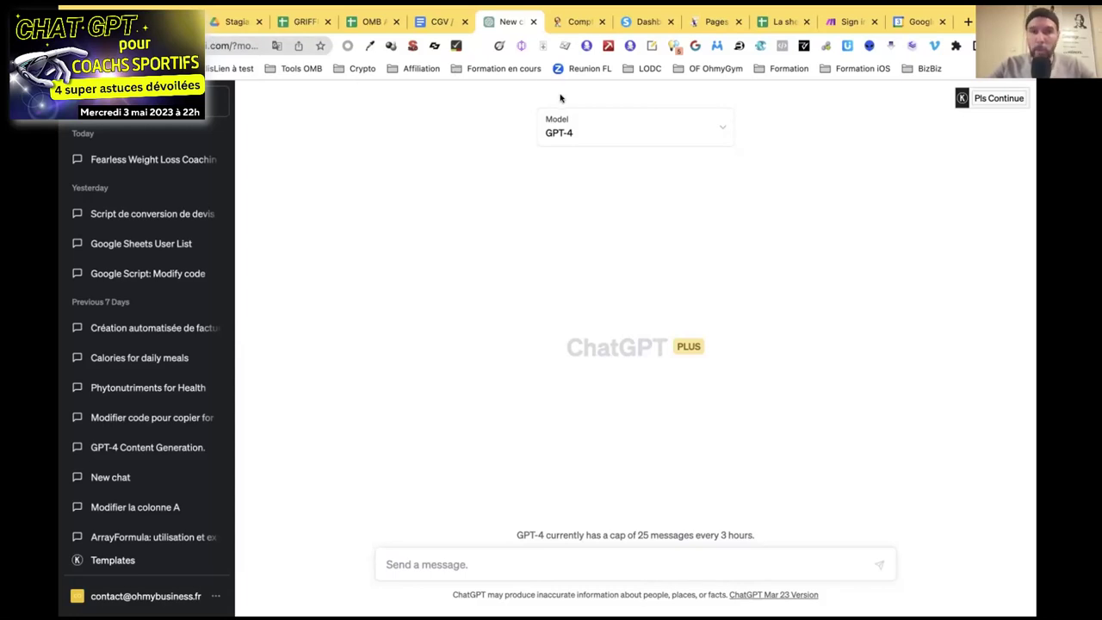
pyautogui.click(555, 131)
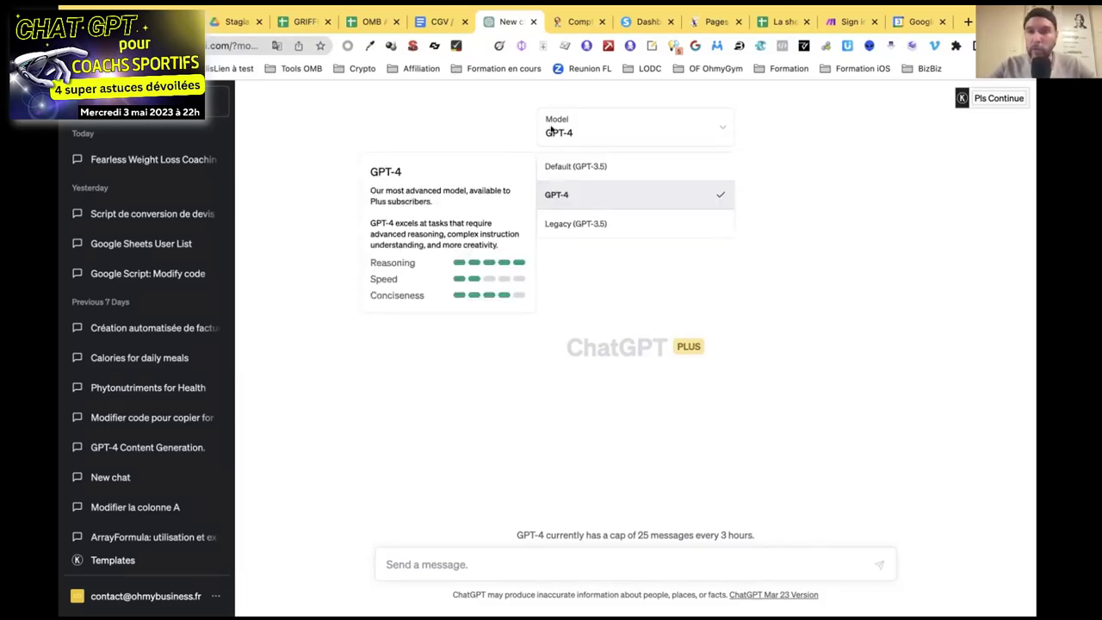
pyautogui.click(583, 191)
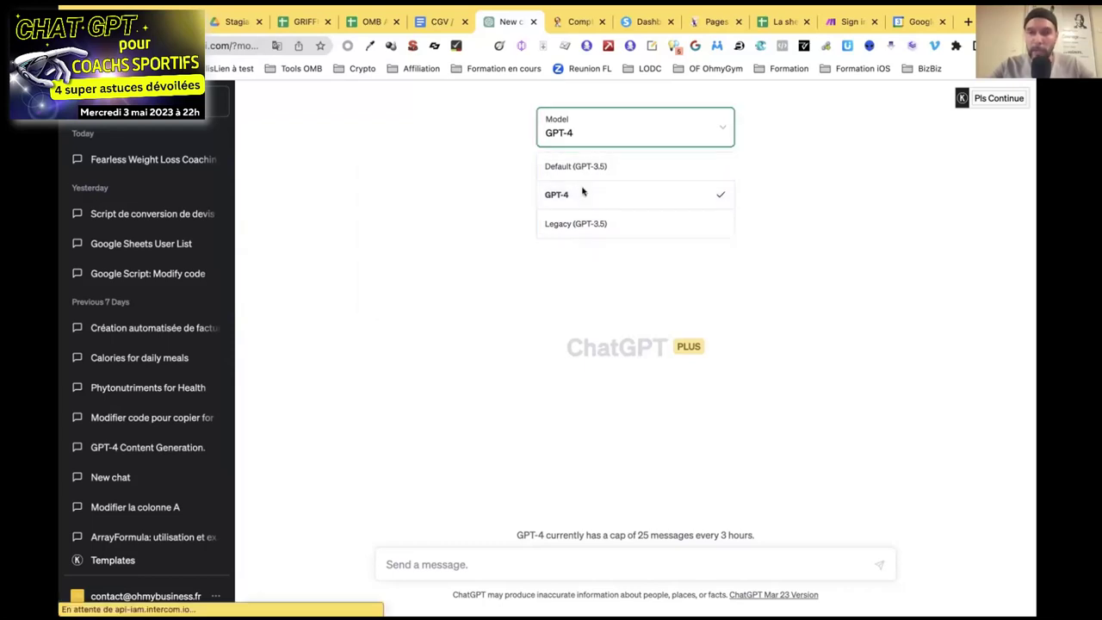
pyautogui.click(454, 561)
pyautogui.write('Ifkjsdfjsdkfhsjsdkf')
pyautogui.press('super+a')
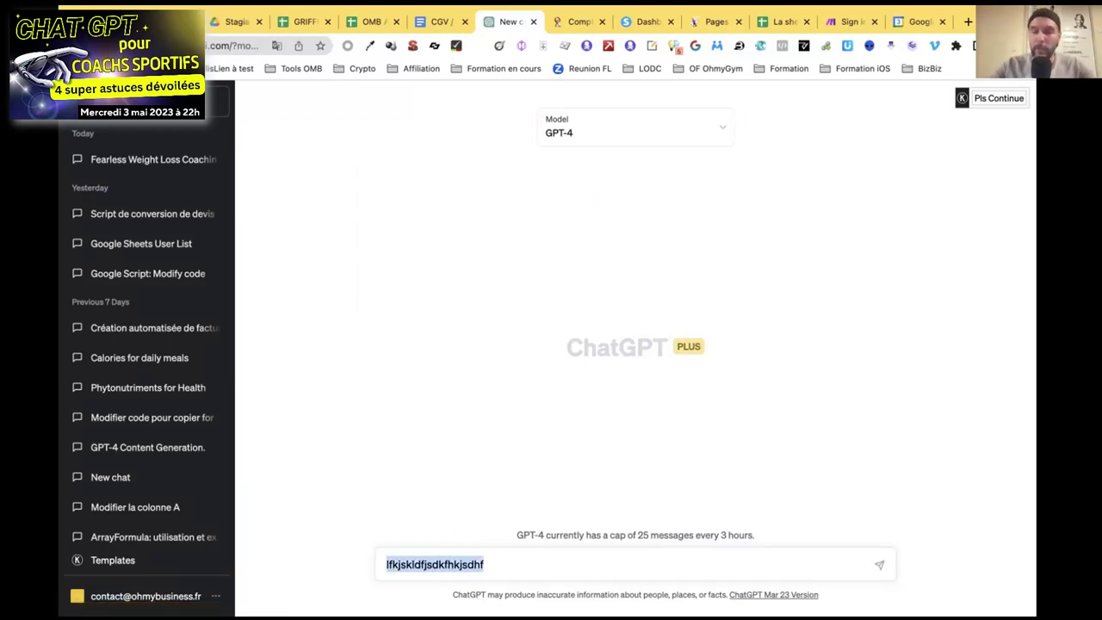
pyautogui.press('BackSpace')
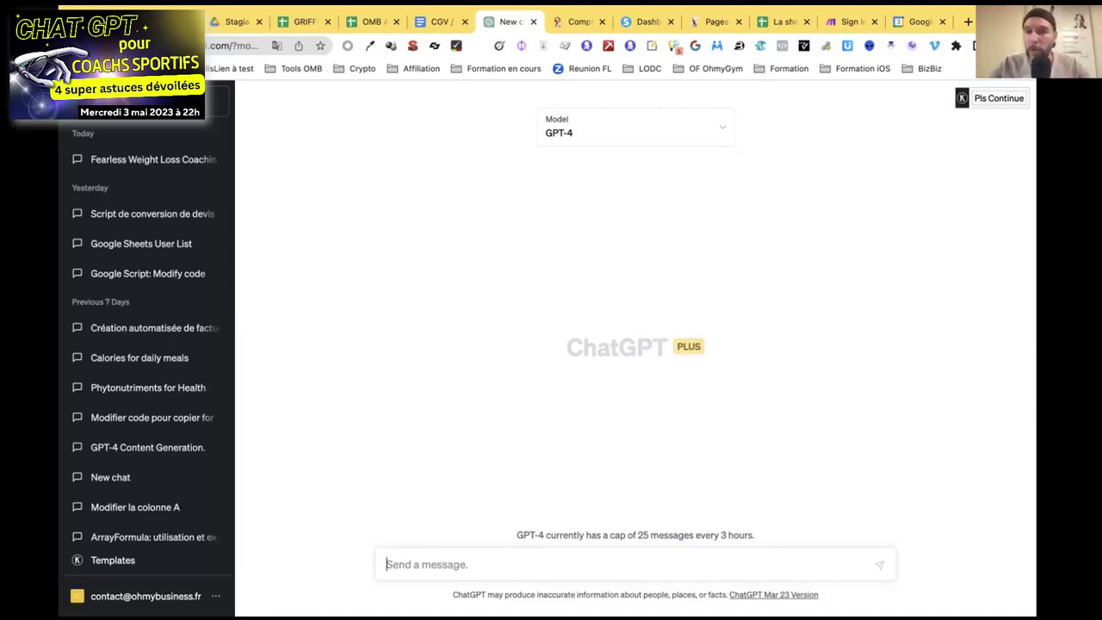
# Return to Google Sheets and examine the generateurIdees list, including its Métier and Catégorie columns and the ideas for each category.
pyautogui.click(302, 24)
pyautogui.scroll(-3, 409, 254)
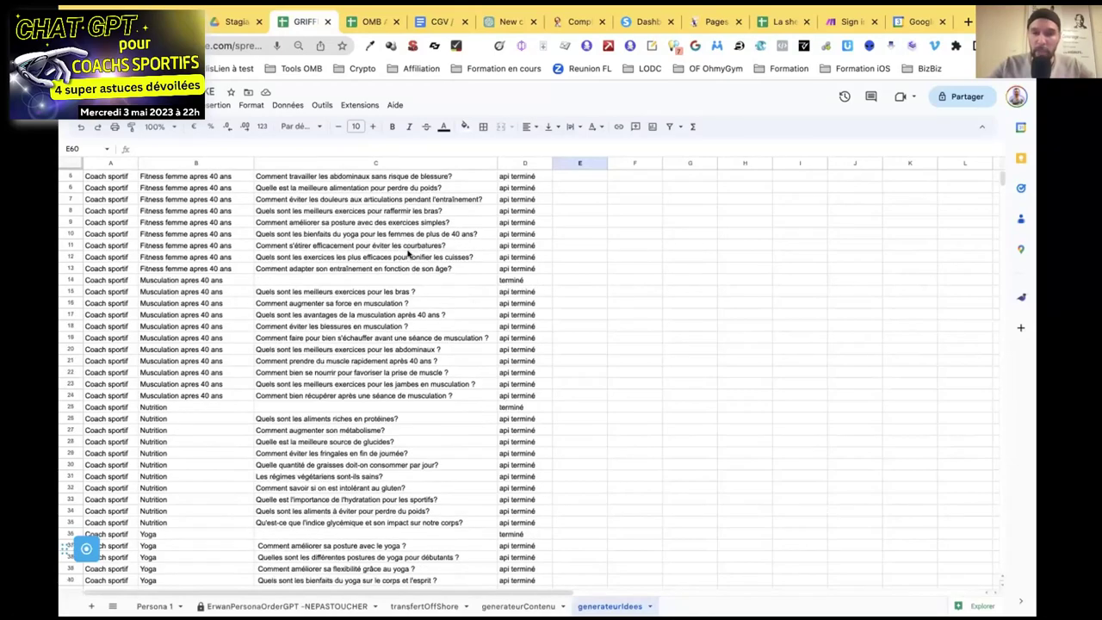
pyautogui.scroll(3, 409, 254)
pyautogui.scroll(-2, 409, 254)
pyautogui.scroll(-6, 410, 254)
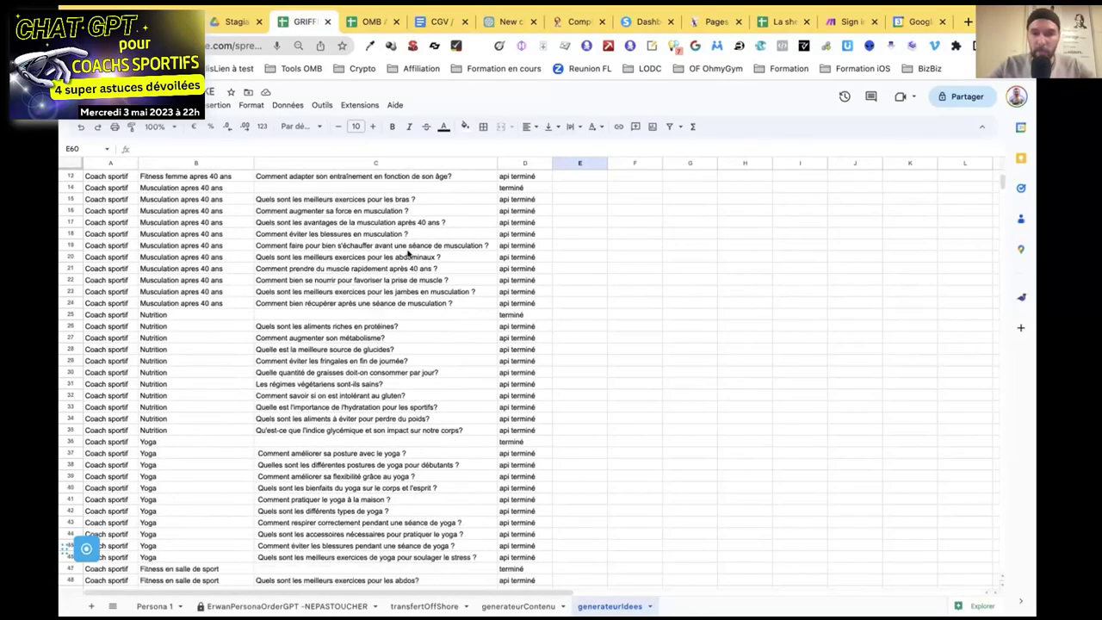
pyautogui.scroll(-3, 409, 254)
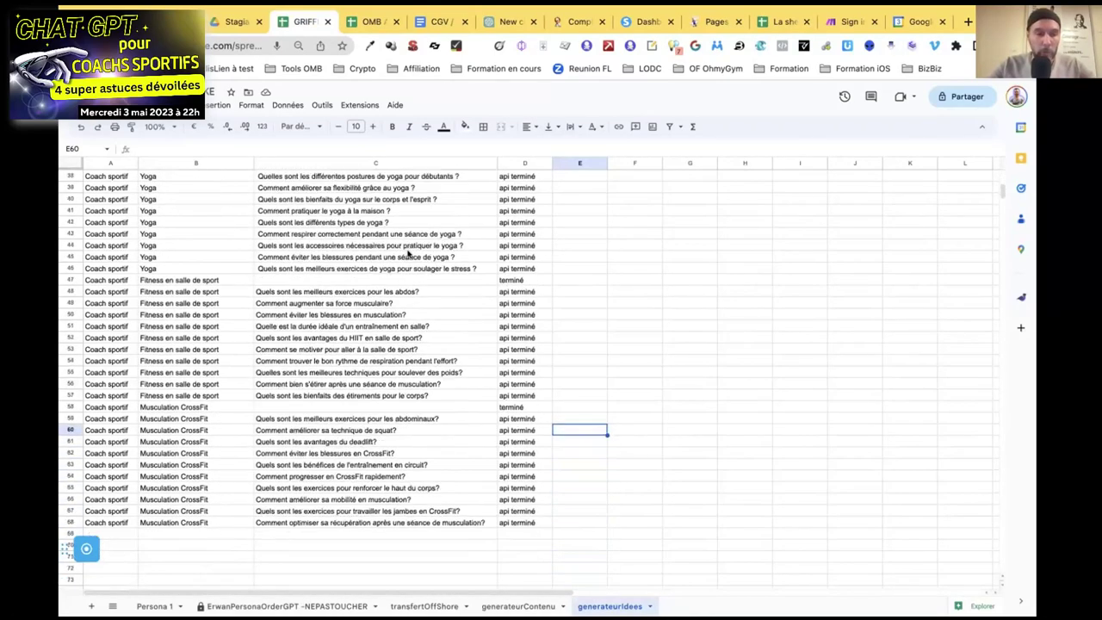
pyautogui.scroll(10, 409, 254)
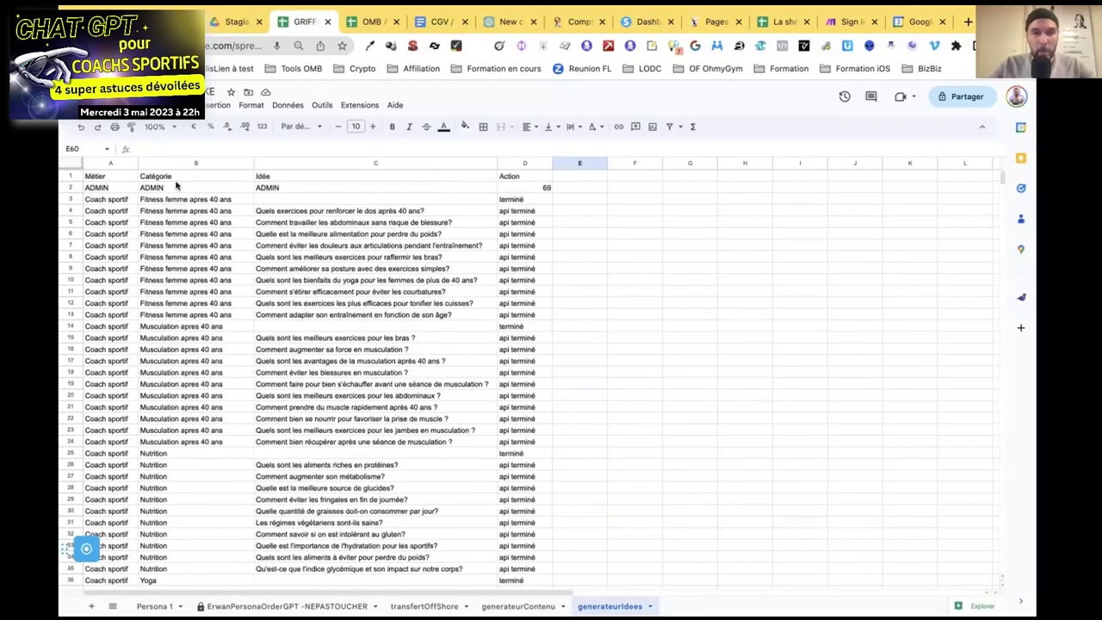
pyautogui.moveTo(121, 176); pyautogui.dragTo(164, 176)
pyautogui.scroll(-10, 216, 306)
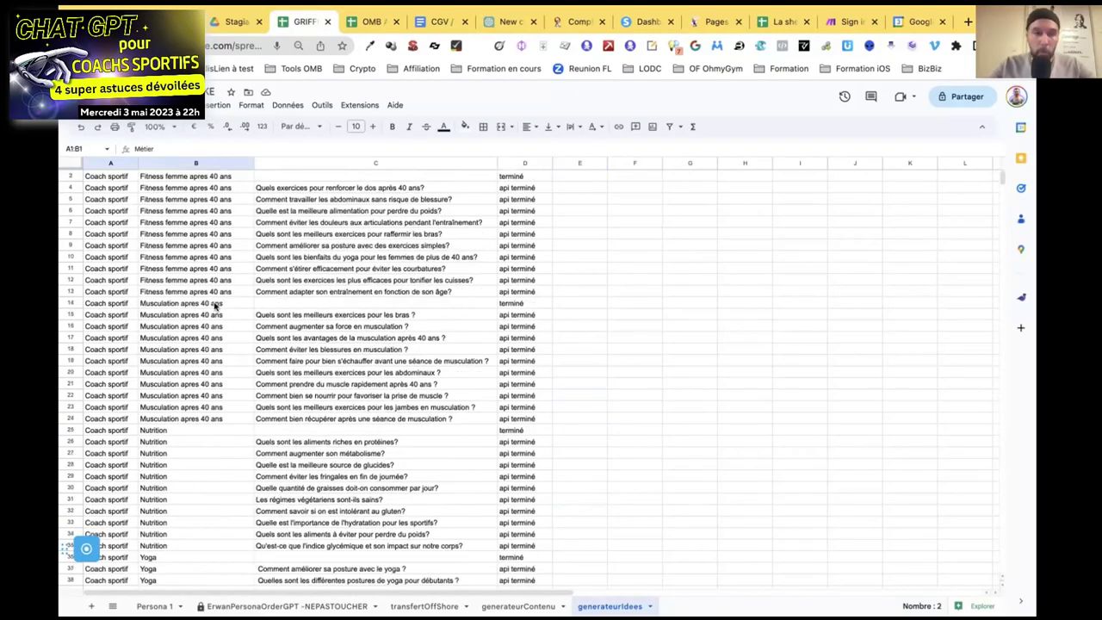
pyautogui.scroll(-1, 215, 306)
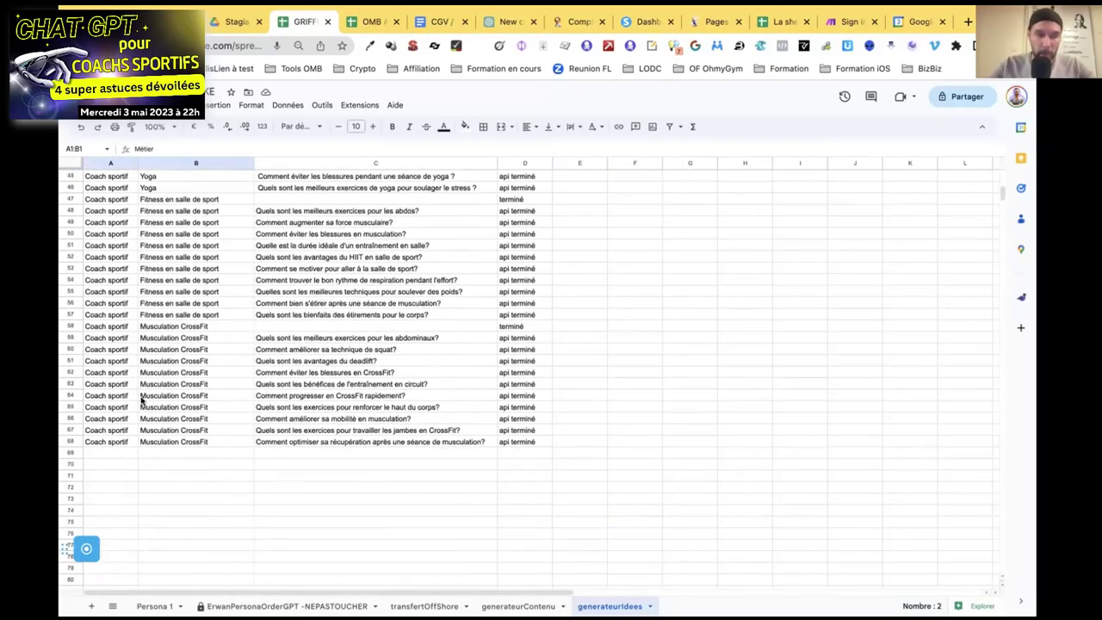
# Fill the first empty row, row 69, with the Métier "Coach sportif" and the Catégorie "Pilates et technique douce".
pyautogui.click(98, 444)
pyautogui.press('Return')
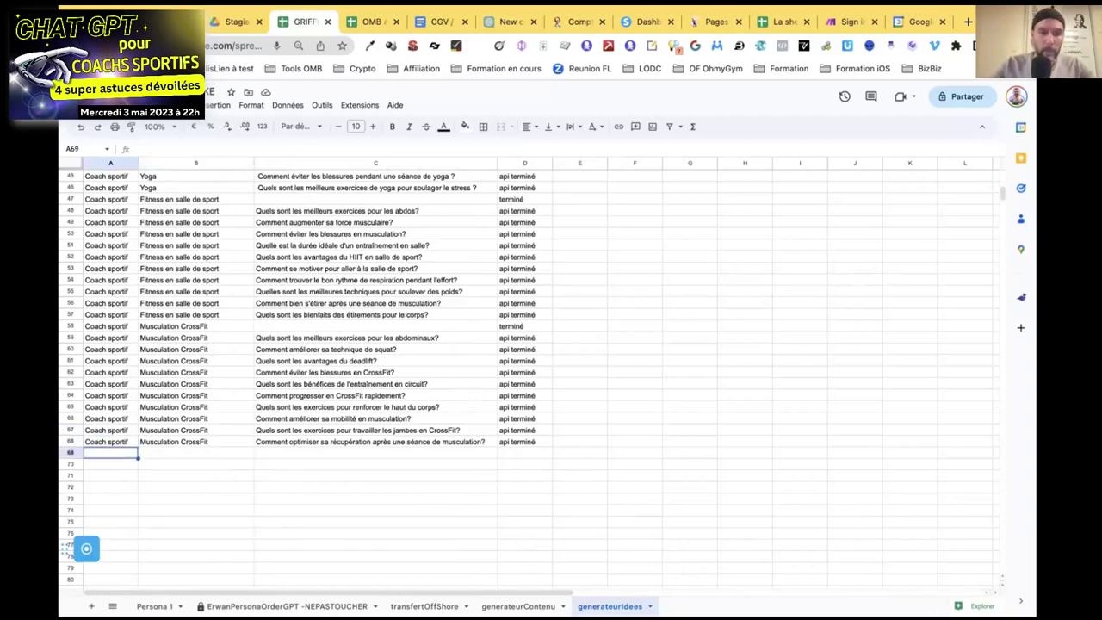
pyautogui.write('Coach sportif')
pyautogui.press('Tab')
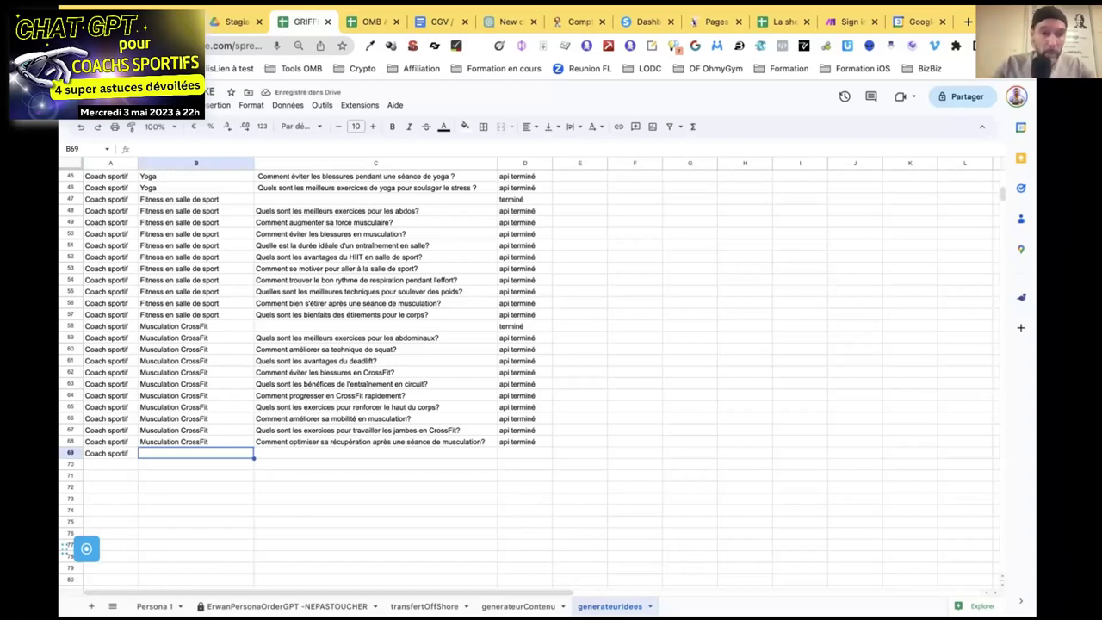
pyautogui.write('Pilates')
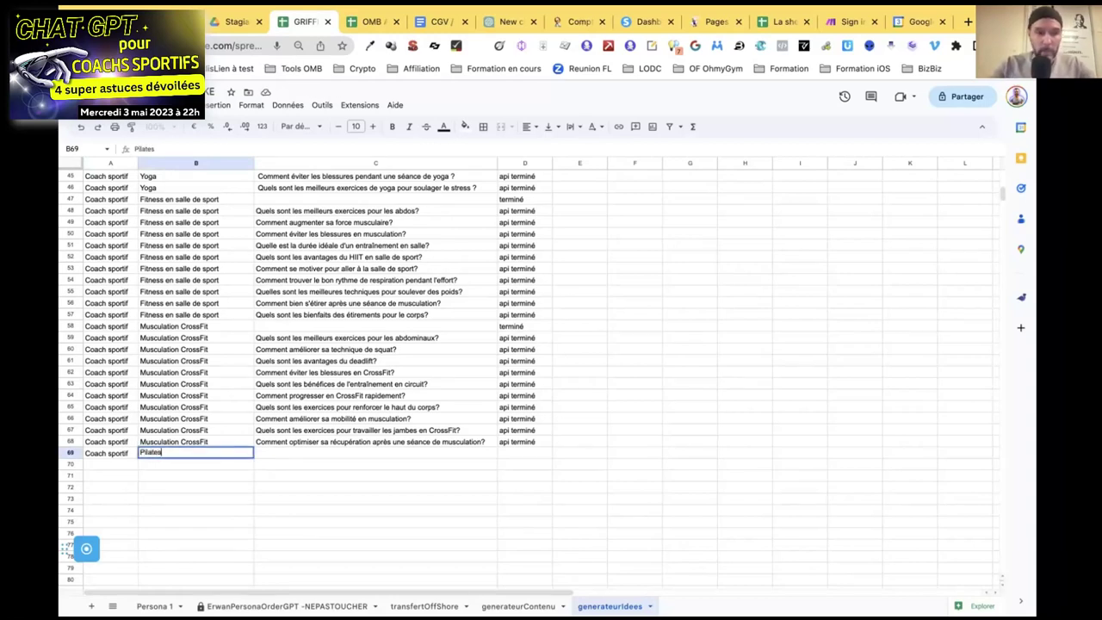
pyautogui.write(' et techniqu')
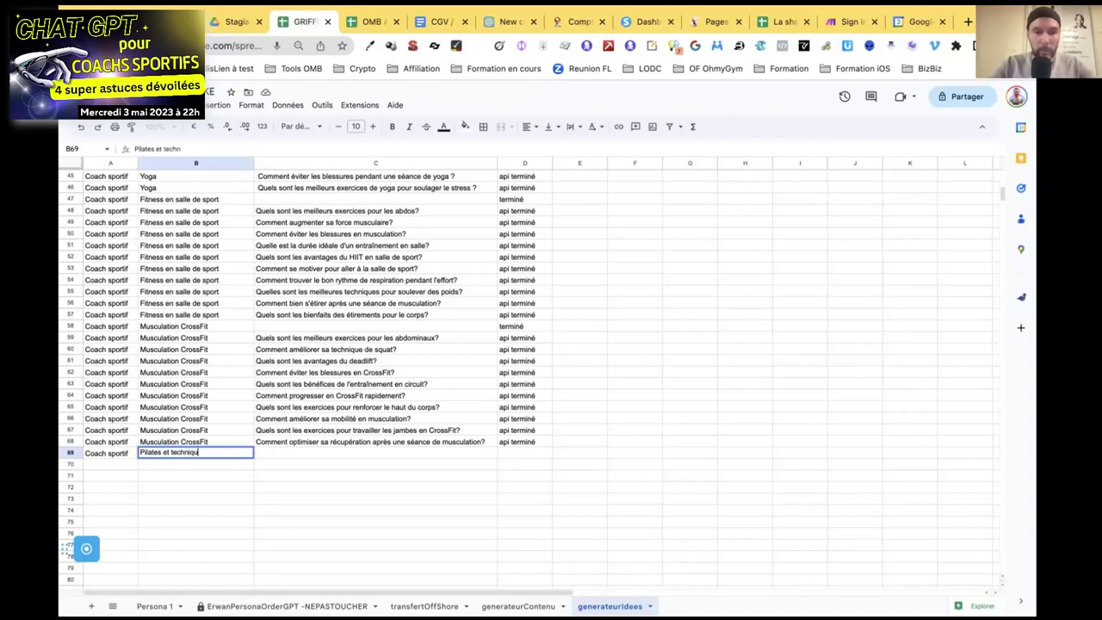
pyautogui.write('e douce')
pyautogui.press('Tab')
# Set the Action of row 69 to LAUNCH and agree to the search for ideas for that row.
pyautogui.press('Tab')
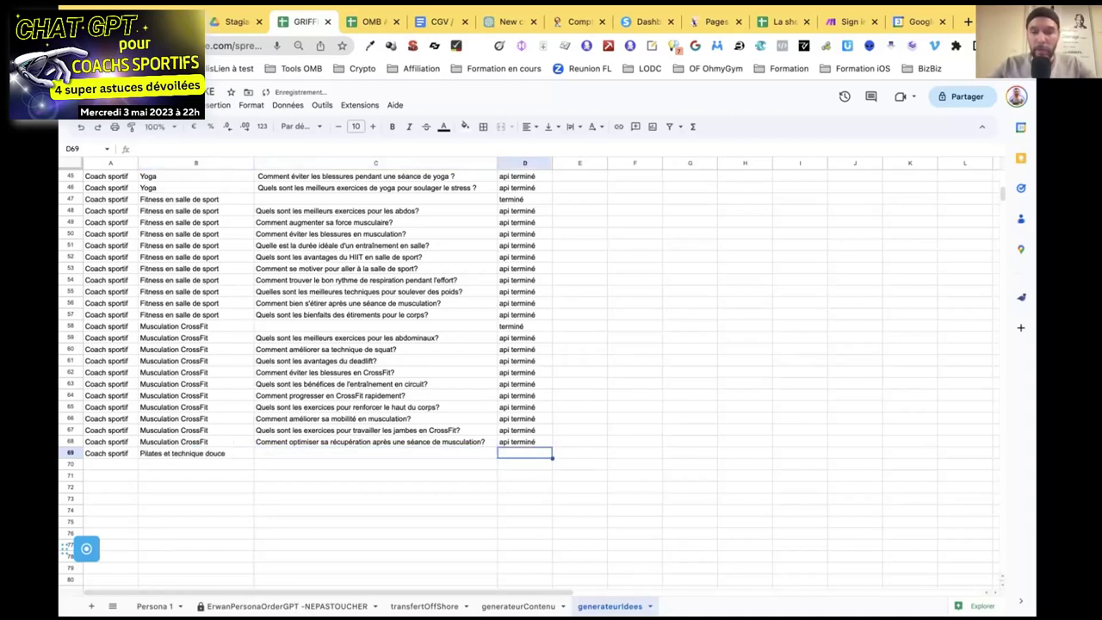
pyautogui.write('LAUNCH')
pyautogui.press('Return')
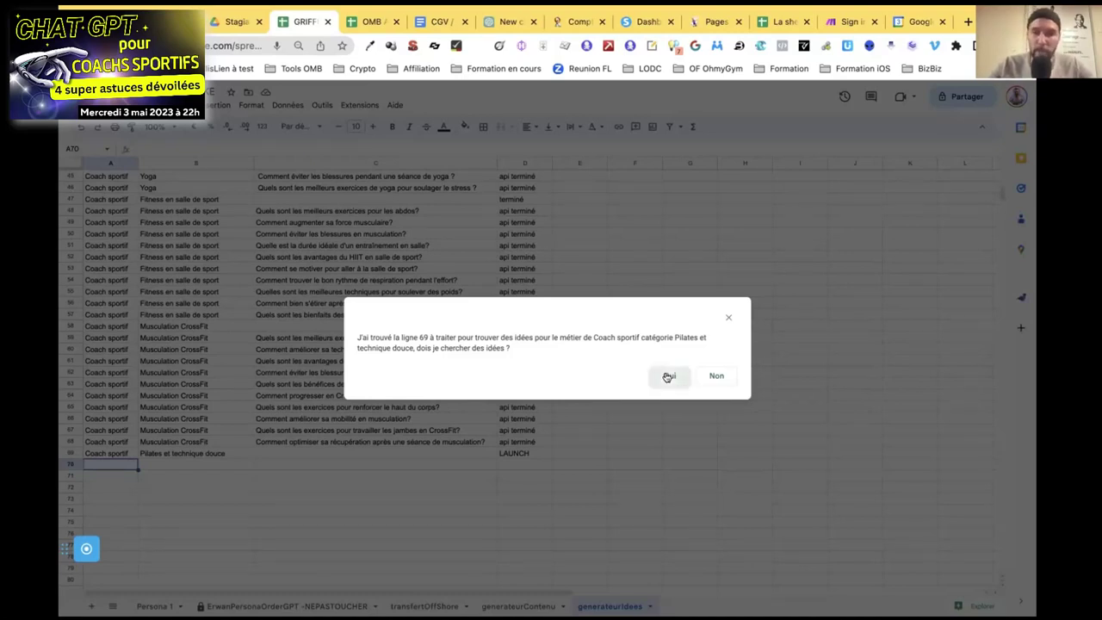
pyautogui.click(669, 376)
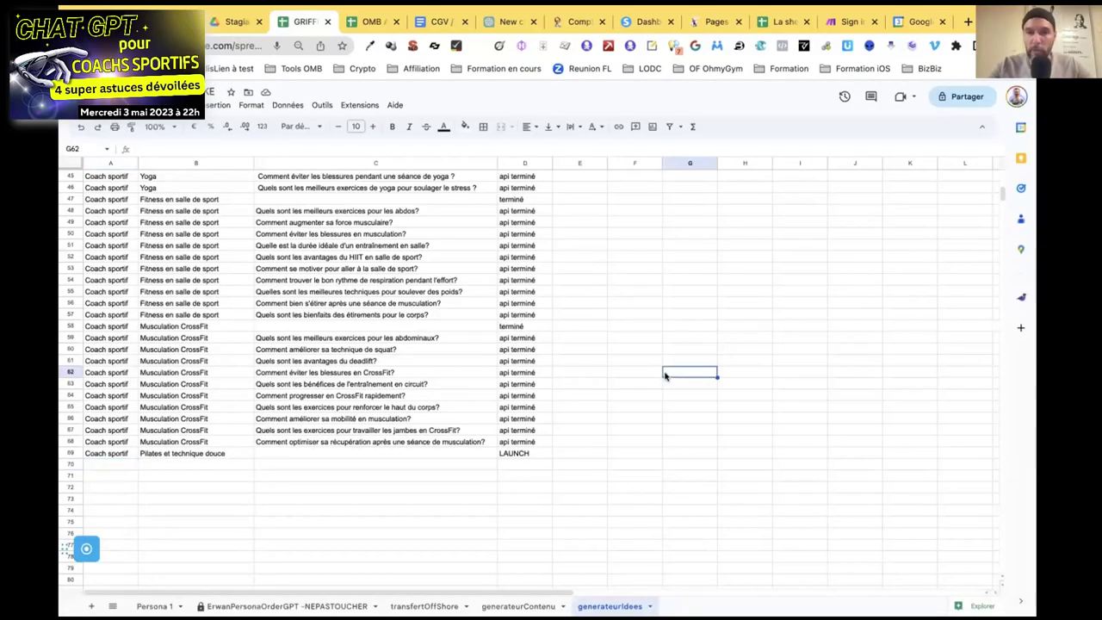
pyautogui.click(419, 454)
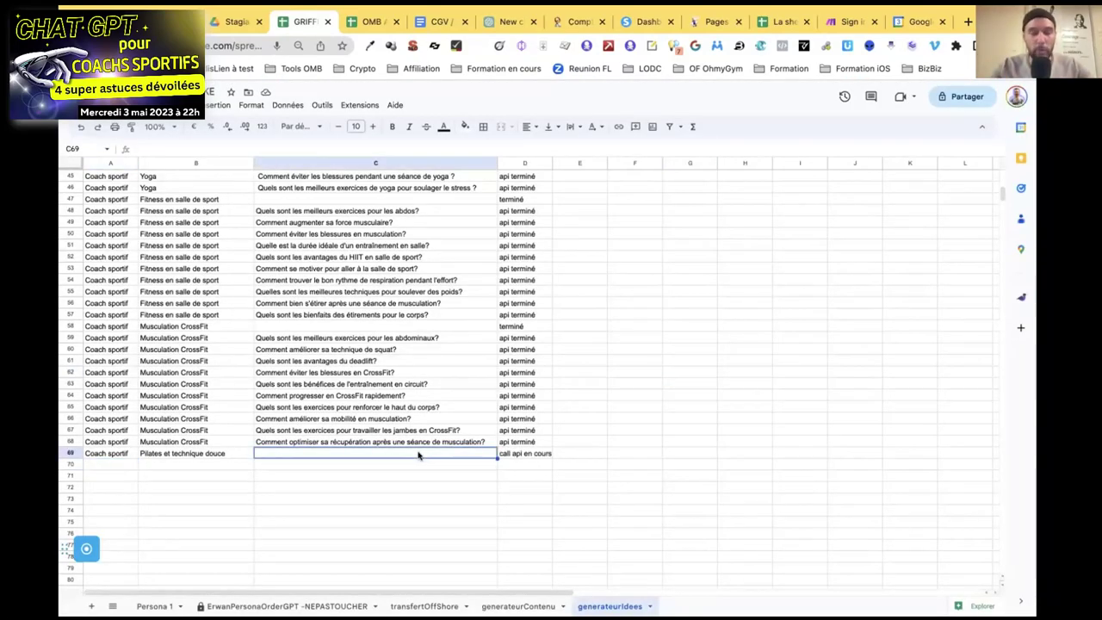
pyautogui.click(528, 454)
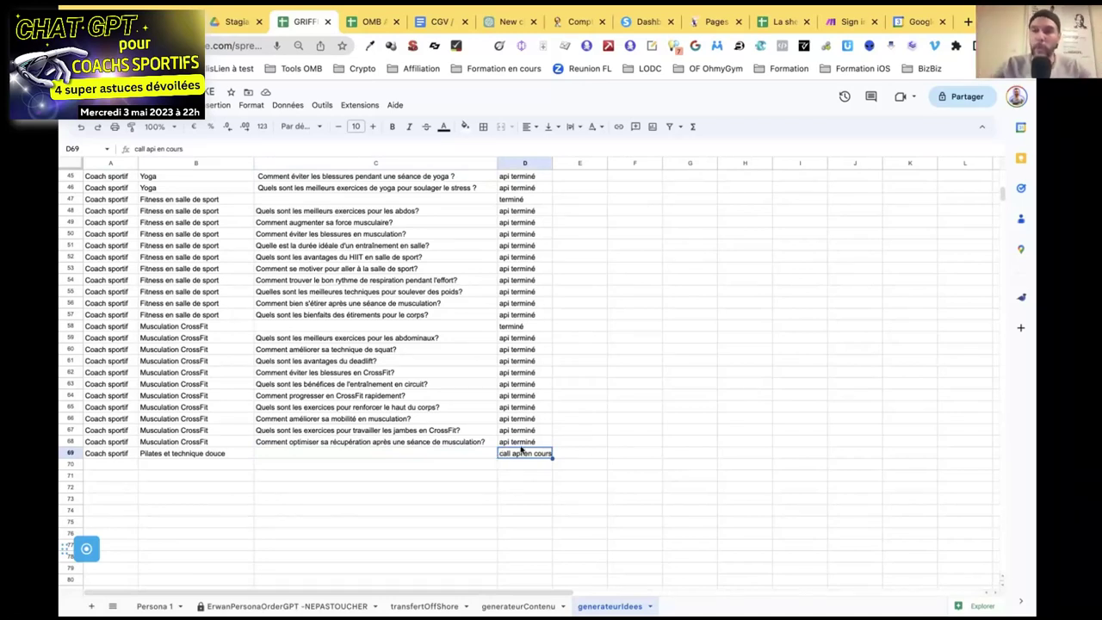
pyautogui.moveTo(118, 458); pyautogui.dragTo(148, 453)
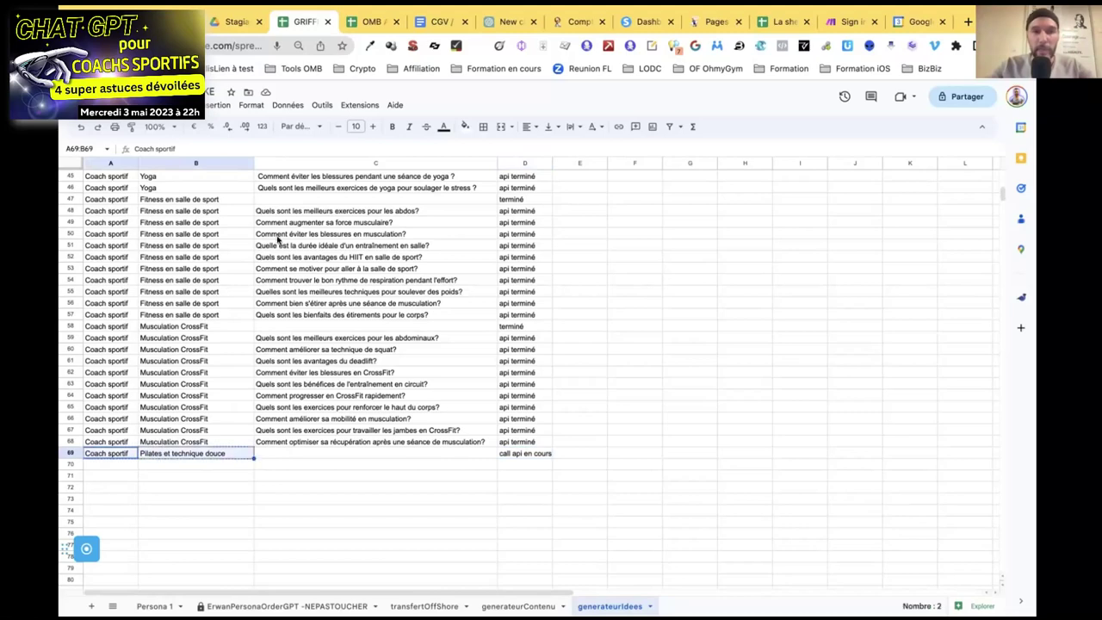
# Switch to ChatGPT and begin the message "Je suis un coach sportif, spéciliasé dans le pilates et les techniues douces, j;'ai besoin".
pyautogui.click(491, 26)
pyautogui.click(442, 560)
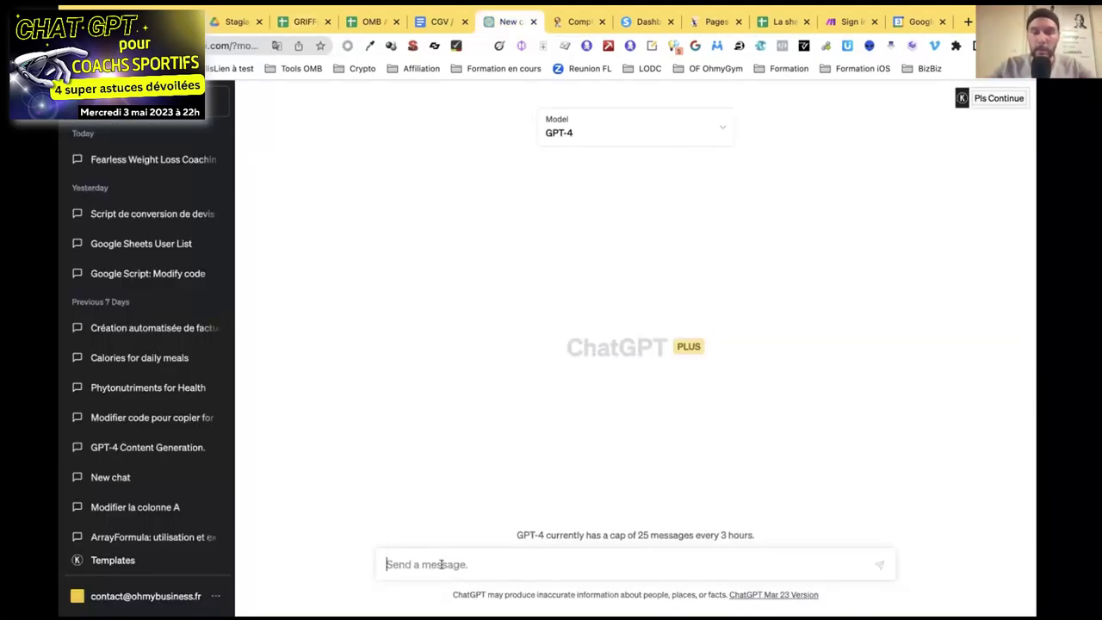
pyautogui.write('Je suis un coach sport')
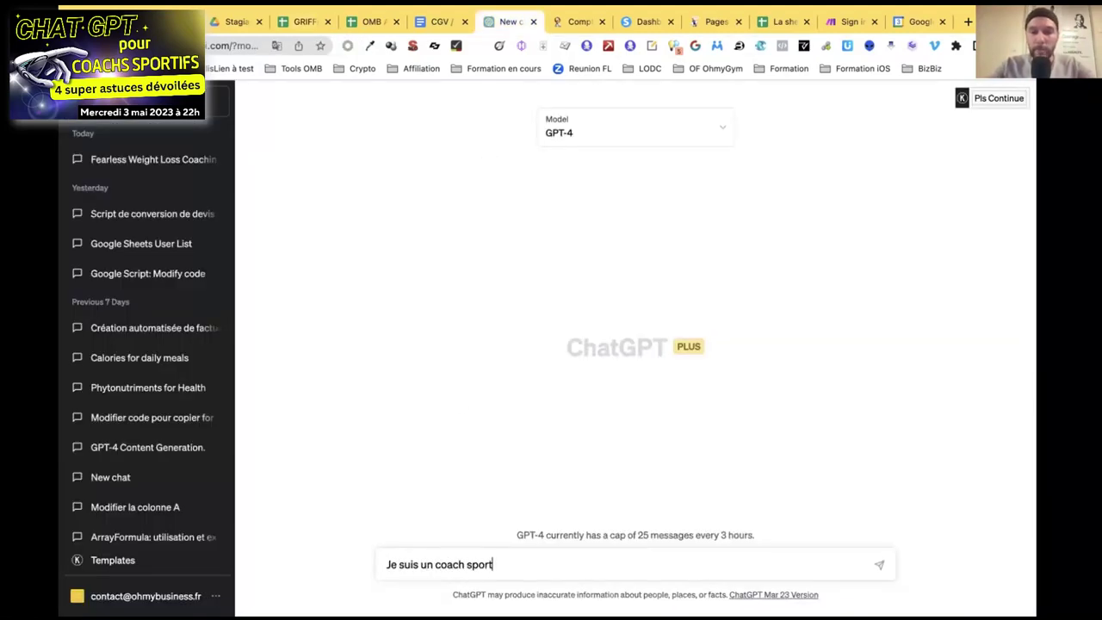
pyautogui.write('if, spéciliasé dans le pitalt')
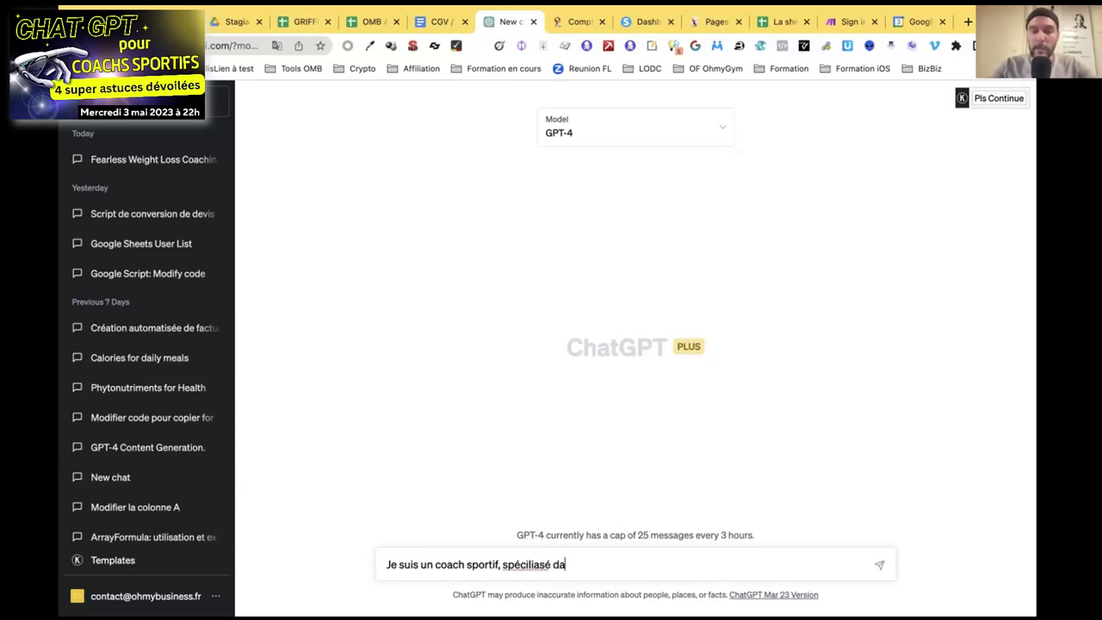
pyautogui.press('BackSpace')
pyautogui.press('BackSpace')
pyautogui.press('BackSpace')
pyautogui.press('BackSpace')
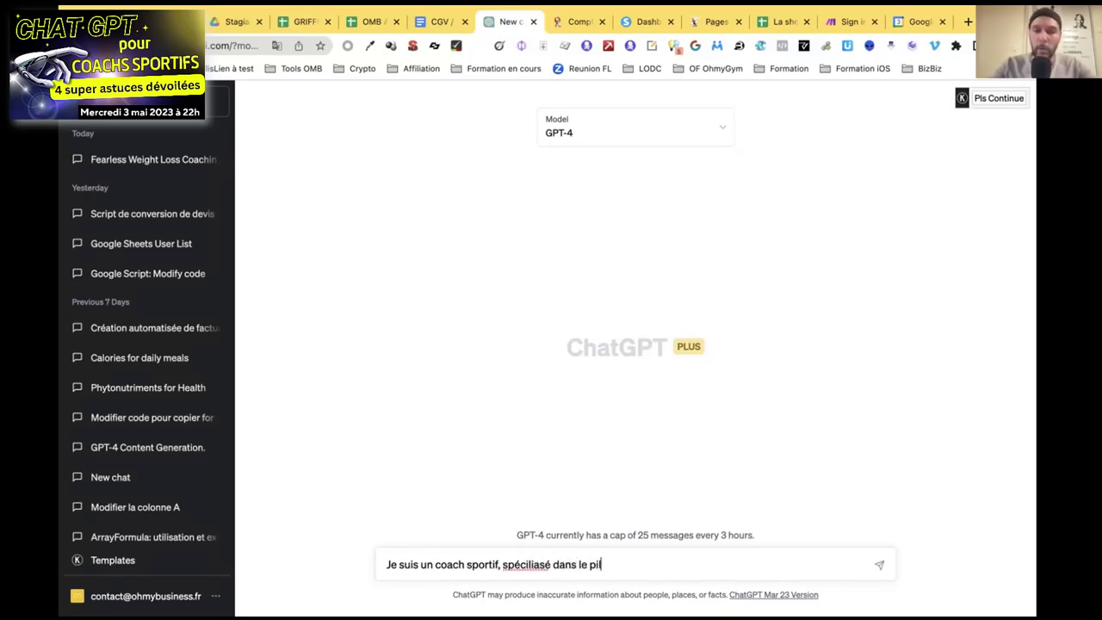
pyautogui.write('lates et les techni')
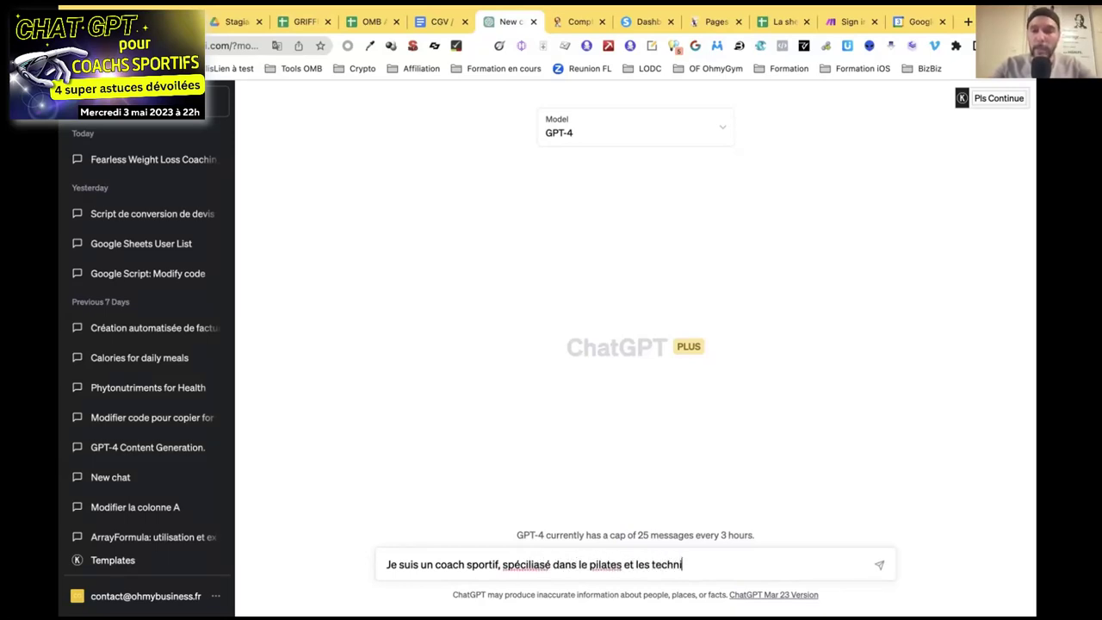
pyautogui.write("ues douces. j;'ai besoi")
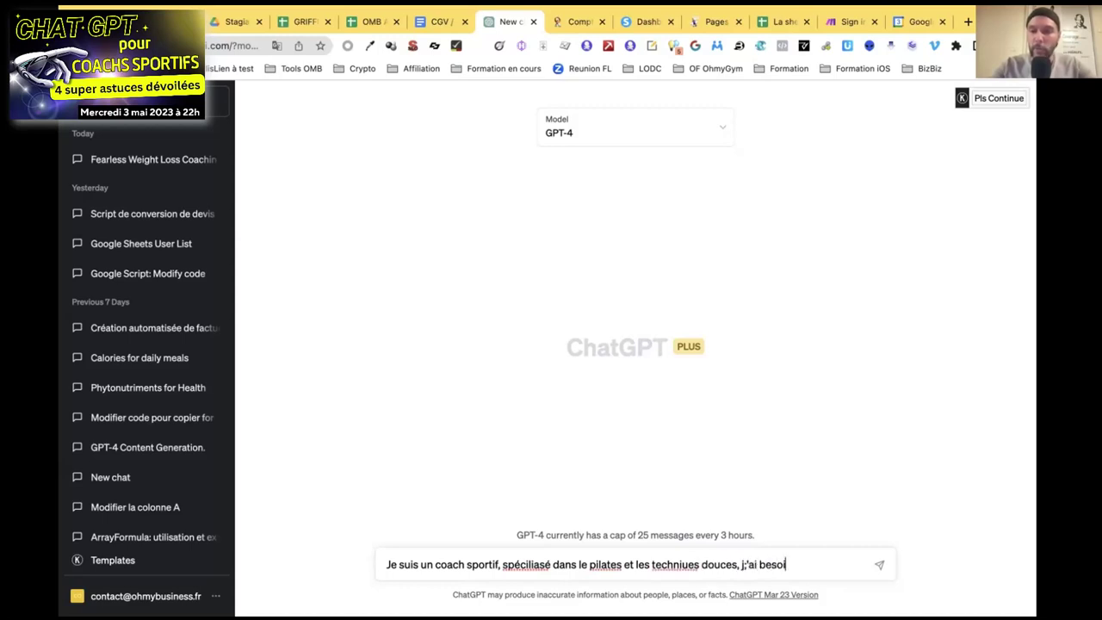
# Complete the ChatGPT message with "que tu me donnes 10 idees de contenu pour Instagram." and select the whole text.
pyautogui.write('n que tu me donnes')
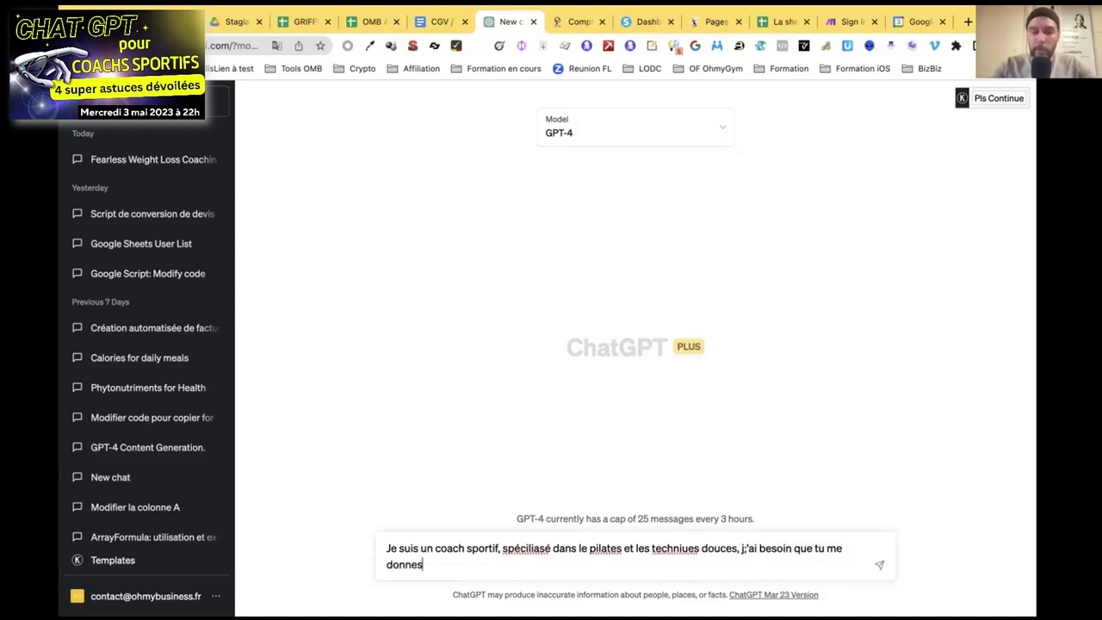
pyautogui.write(' l0 idee')
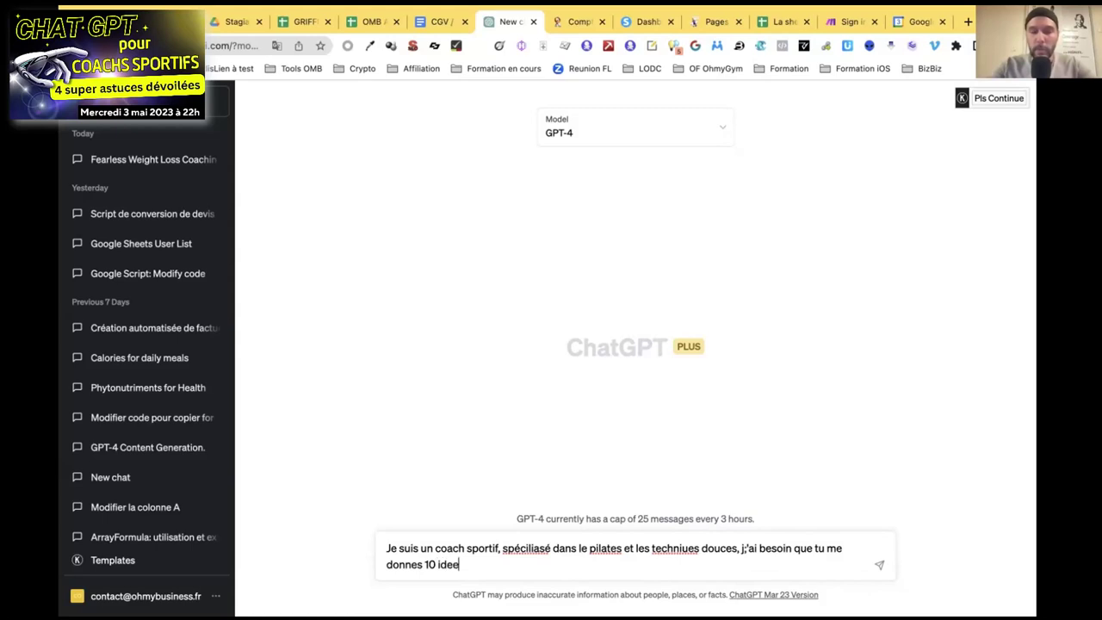
pyautogui.write('s de contenu pour Instqgra')
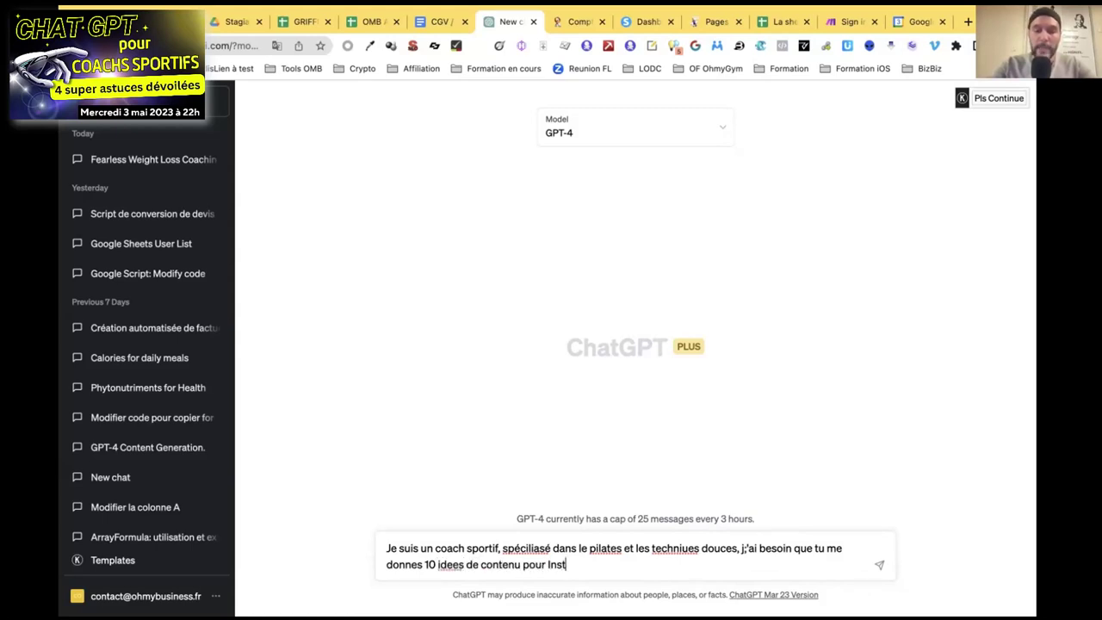
pyautogui.press('BackSpace')
pyautogui.press('BackSpace')
pyautogui.press('BackSpace')
pyautogui.press('BackSpace')
pyautogui.write('agram')
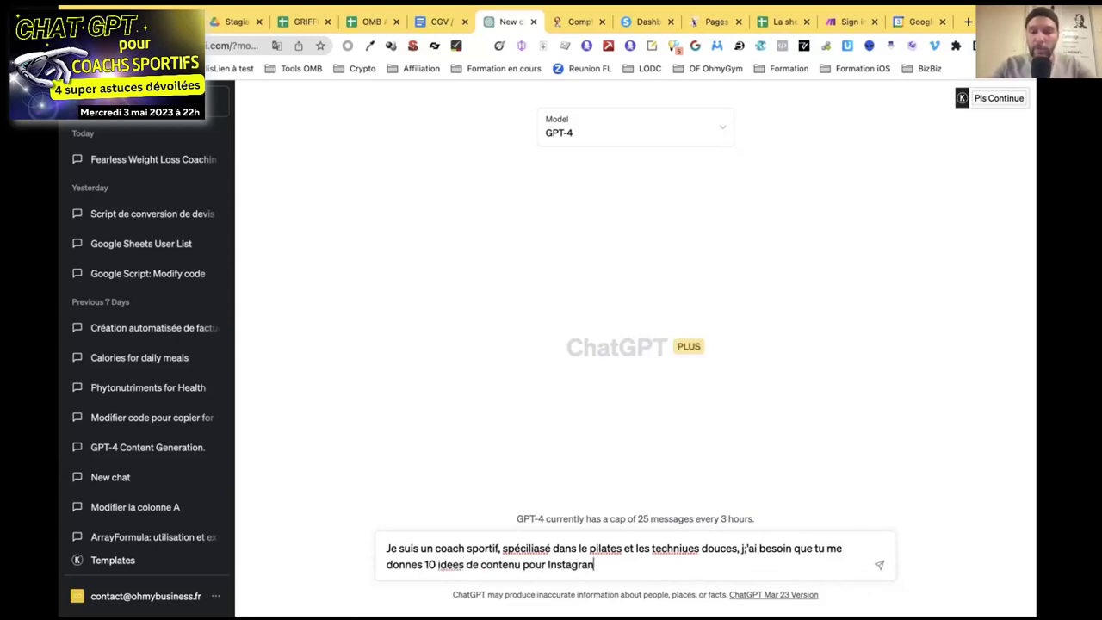
pyautogui.press('BackSpace')
pyautogui.press('BackSpace')
pyautogui.write('am.')
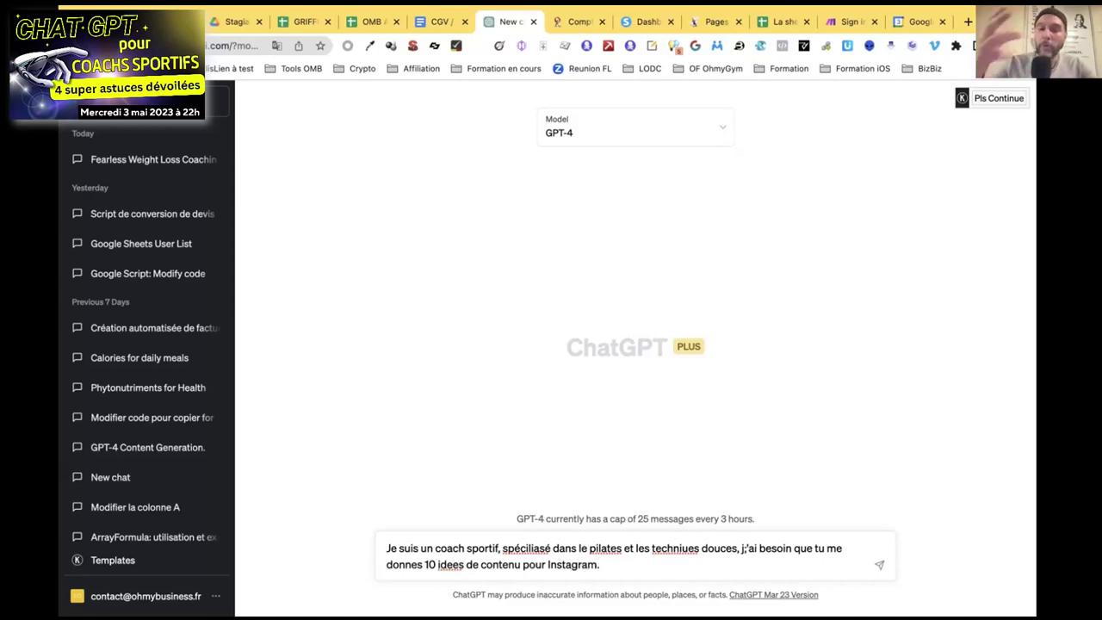
pyautogui.press('super+a')
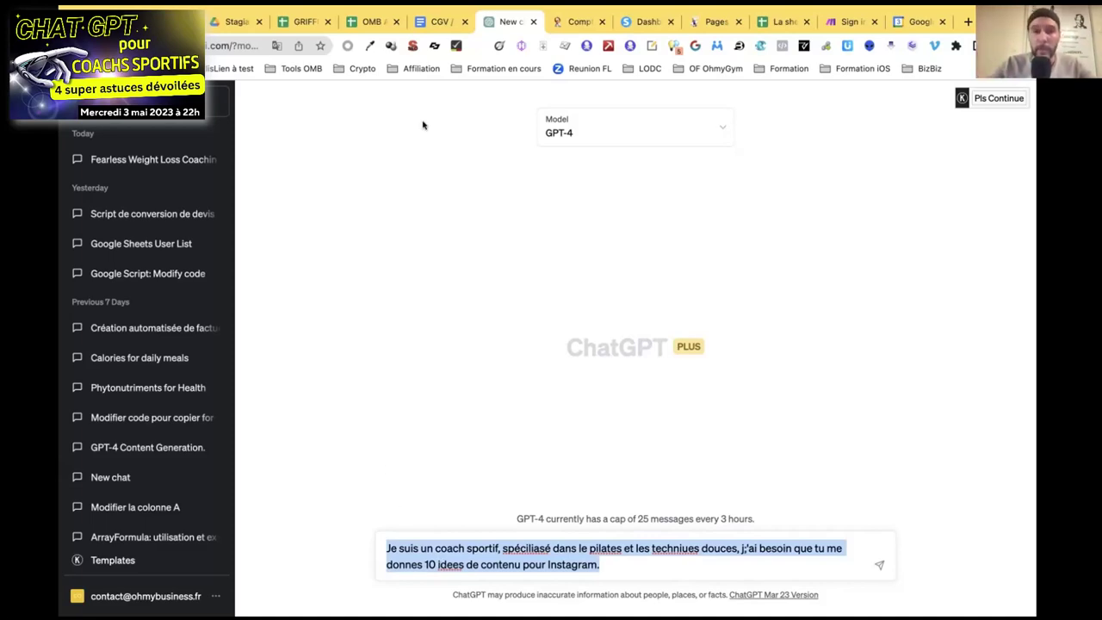
# Switch to Google Sheets and highlight the Pilates categories and generated questions in B70:C77 of generateurIdees.
pyautogui.click(293, 22)
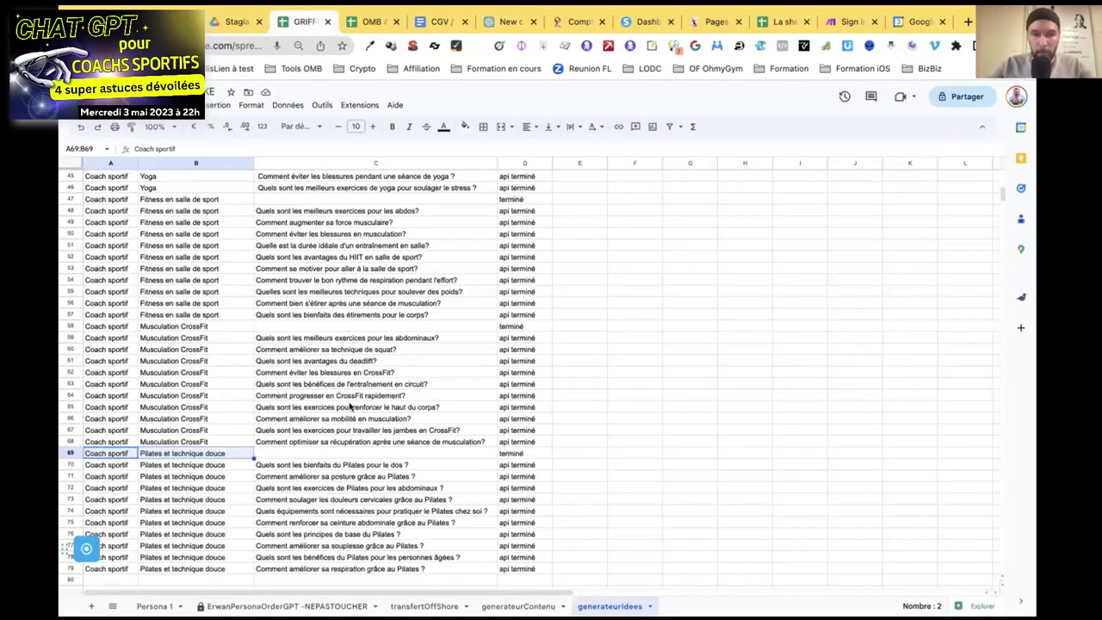
pyautogui.scroll(-3, 351, 406)
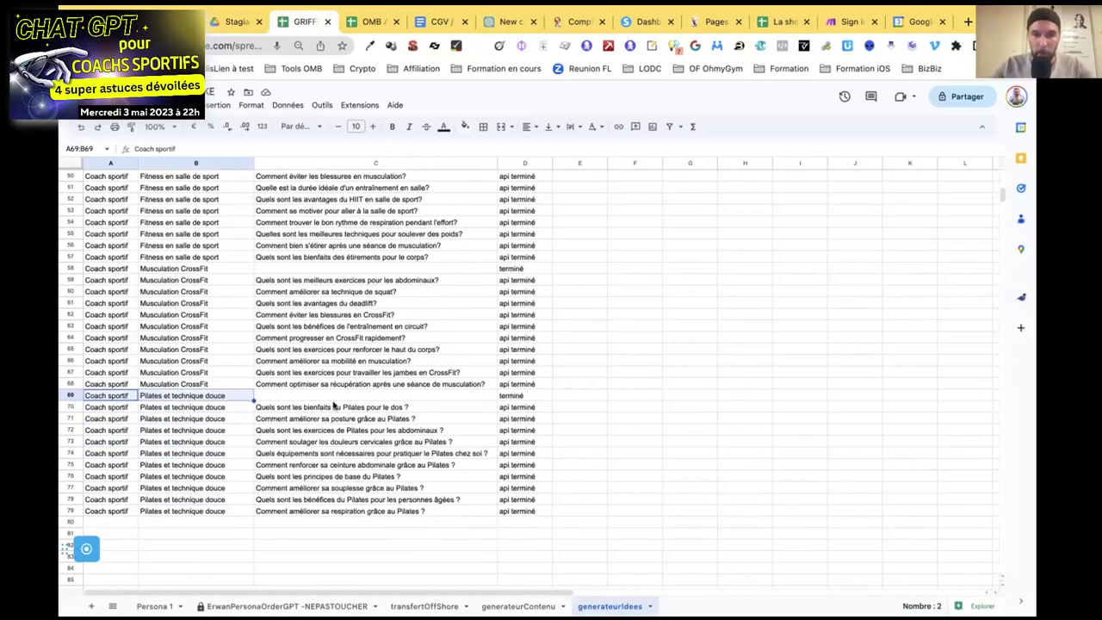
pyautogui.click(334, 407)
pyautogui.hotkey('shift', 'Left')
pyautogui.hotkey('shift', 'Down')
pyautogui.hotkey('shift', 'Down')
pyautogui.hotkey('shift', 'Down')
pyautogui.hotkey('shift', 'Down')
pyautogui.hotkey('shift', 'Down')
pyautogui.hotkey('shift', 'Down')
pyautogui.hotkey('shift', 'Down')
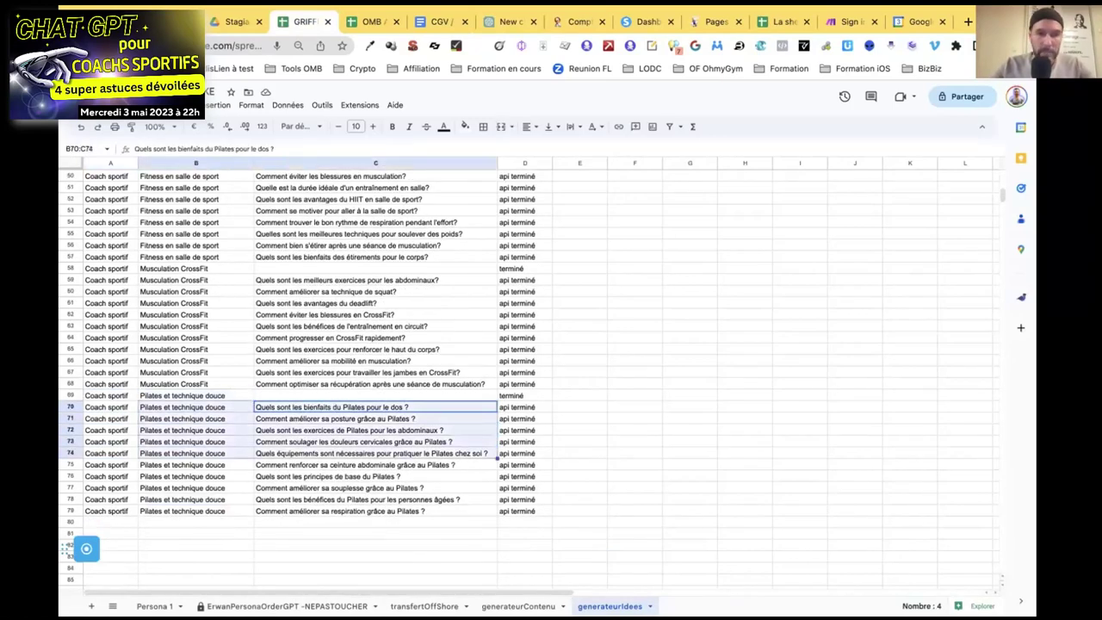
# Enlarge the sheet view to 200% and read through the Pilates questions in column C from row 70 to row 79.
pyautogui.click(160, 127)
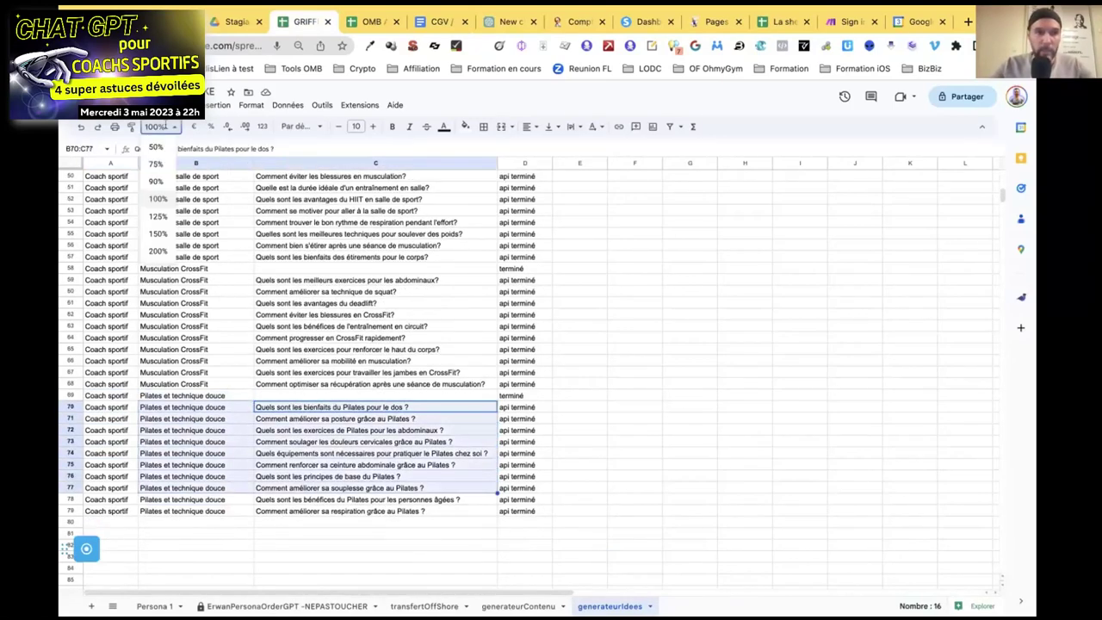
pyautogui.click(157, 250)
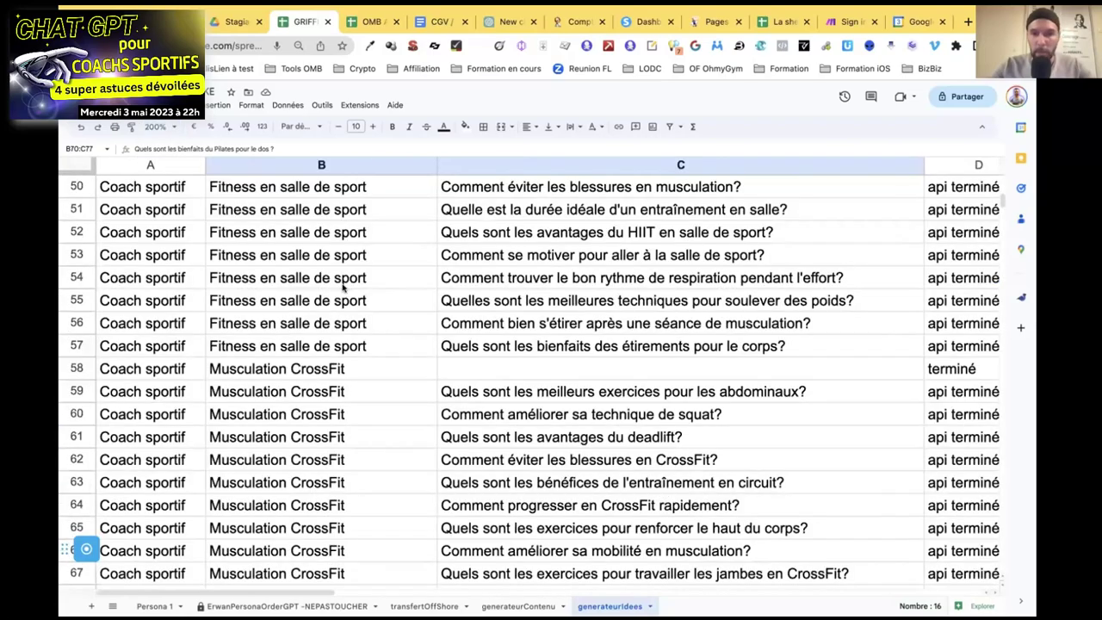
pyautogui.scroll(-5, 342, 290)
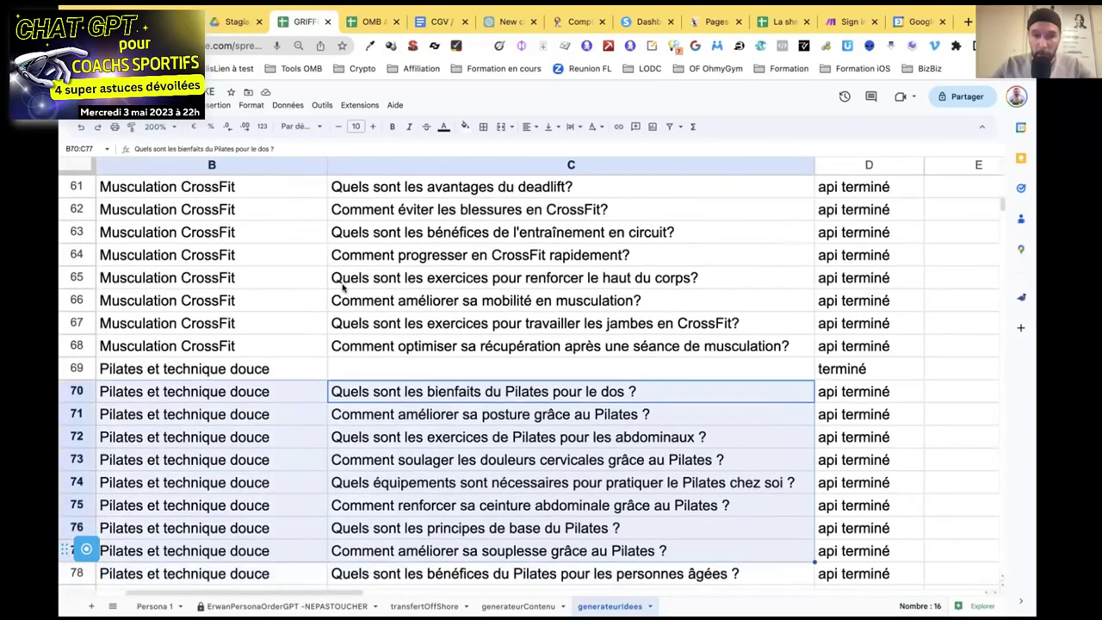
pyautogui.scroll(-2, 342, 291)
pyautogui.click(377, 308)
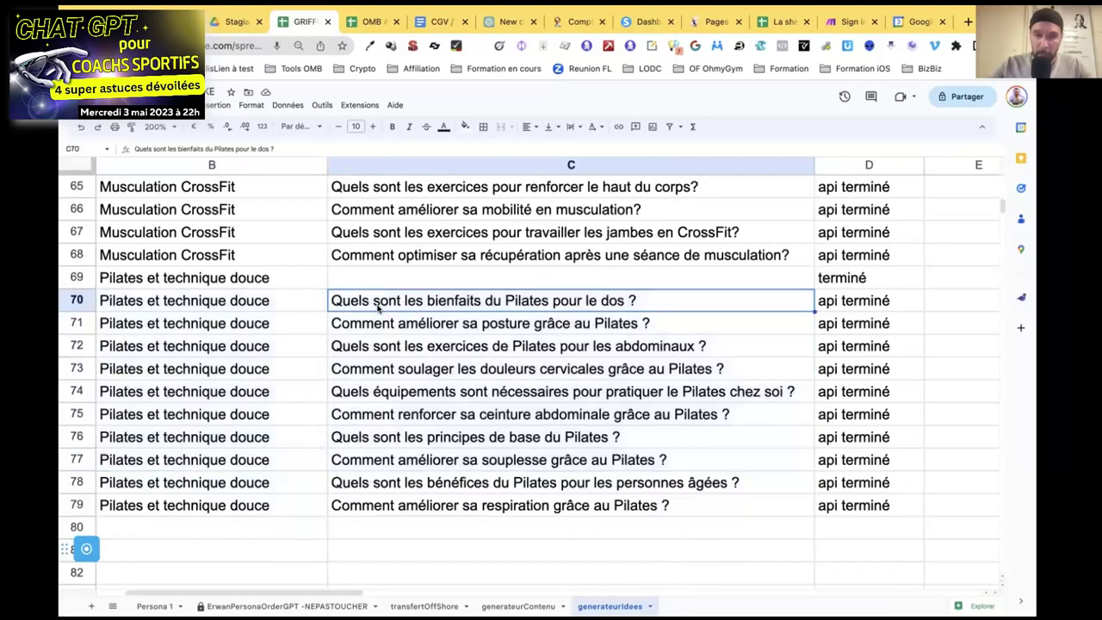
pyautogui.press('Down')
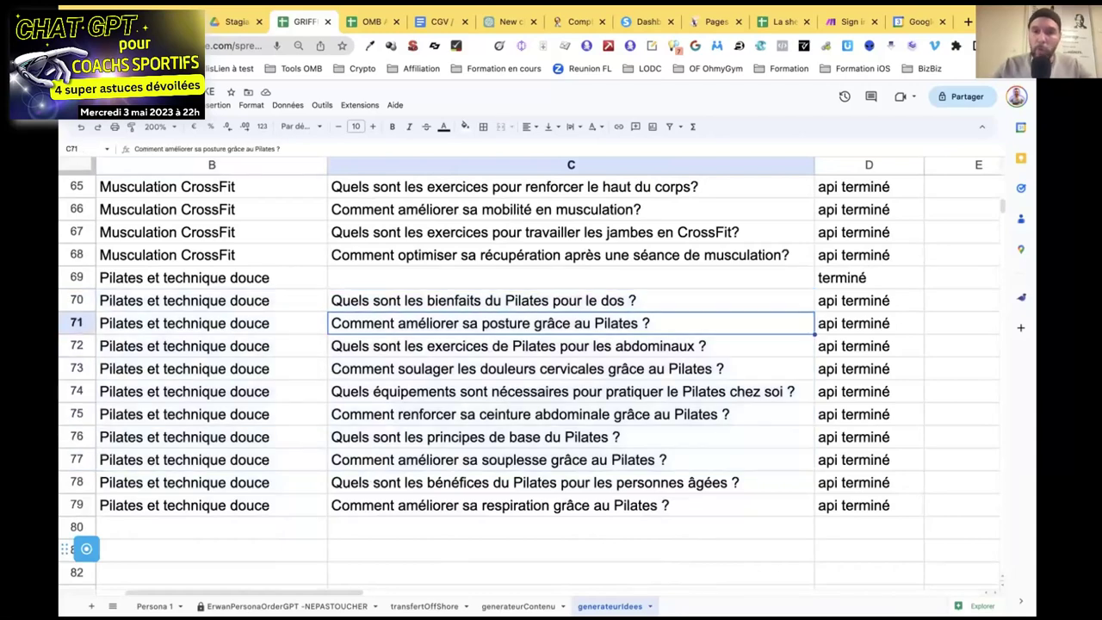
pyautogui.press('Down')
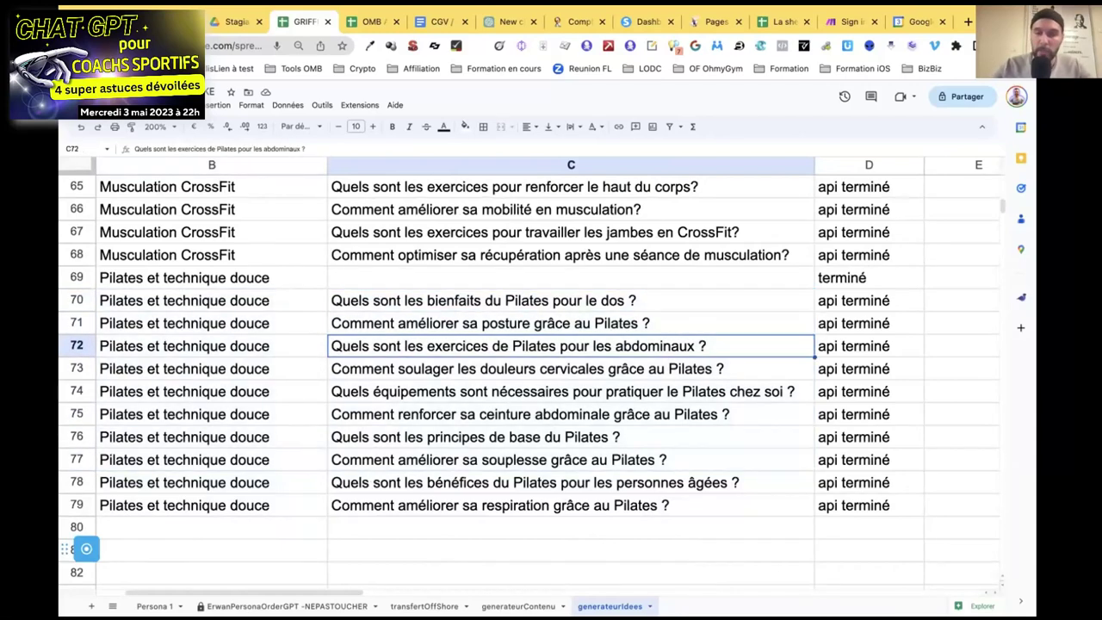
pyautogui.press('Down')
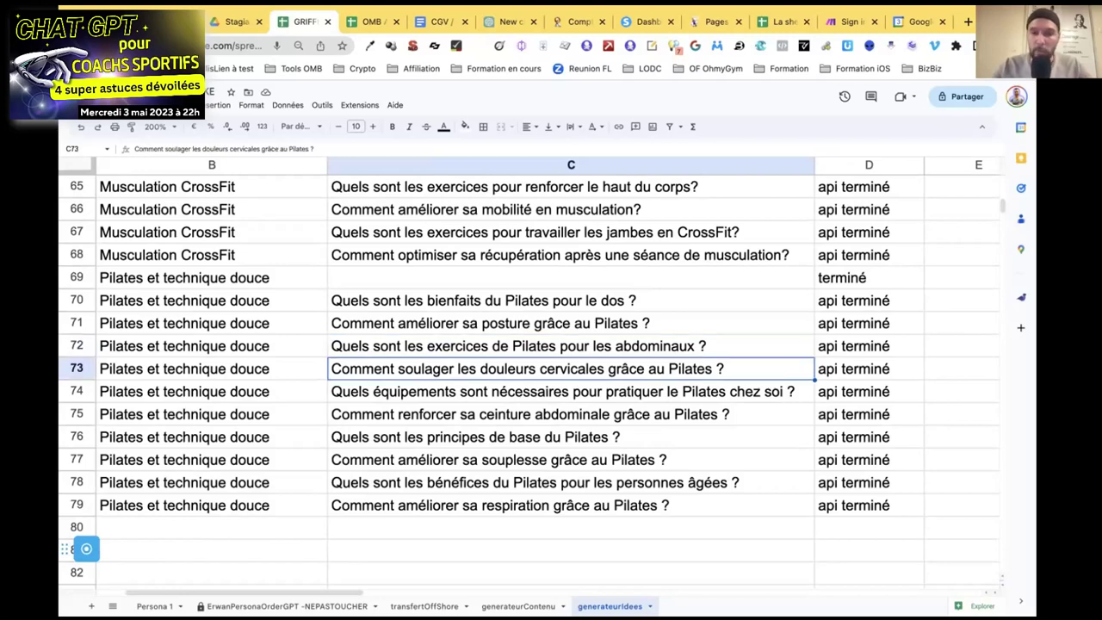
pyautogui.press('Down')
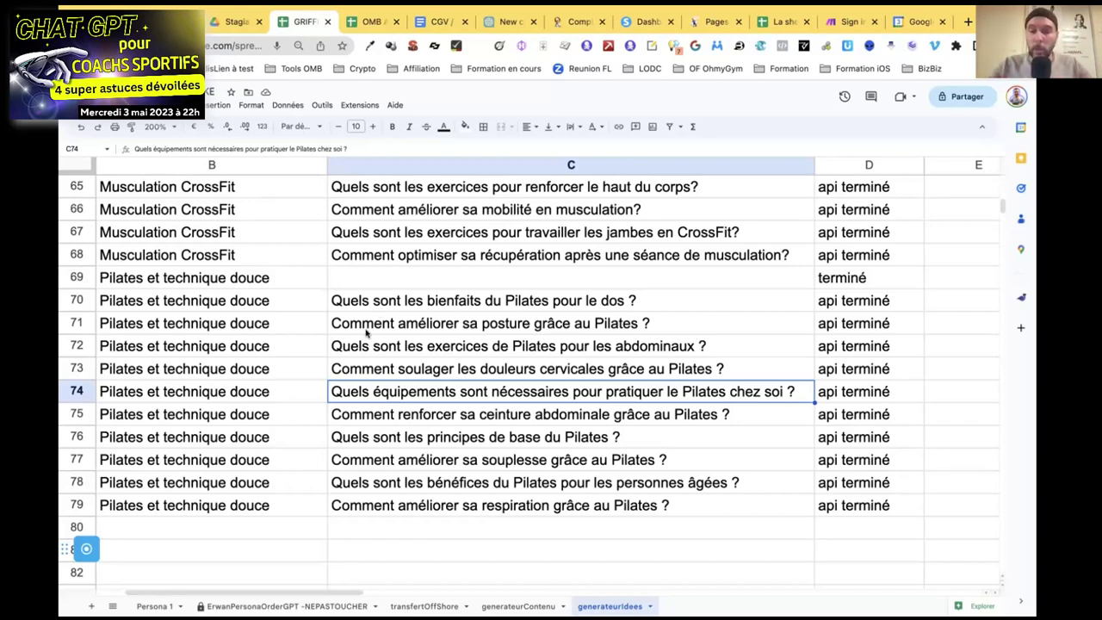
pyautogui.scroll(-4, 366, 333)
pyautogui.scroll(-1, 366, 333)
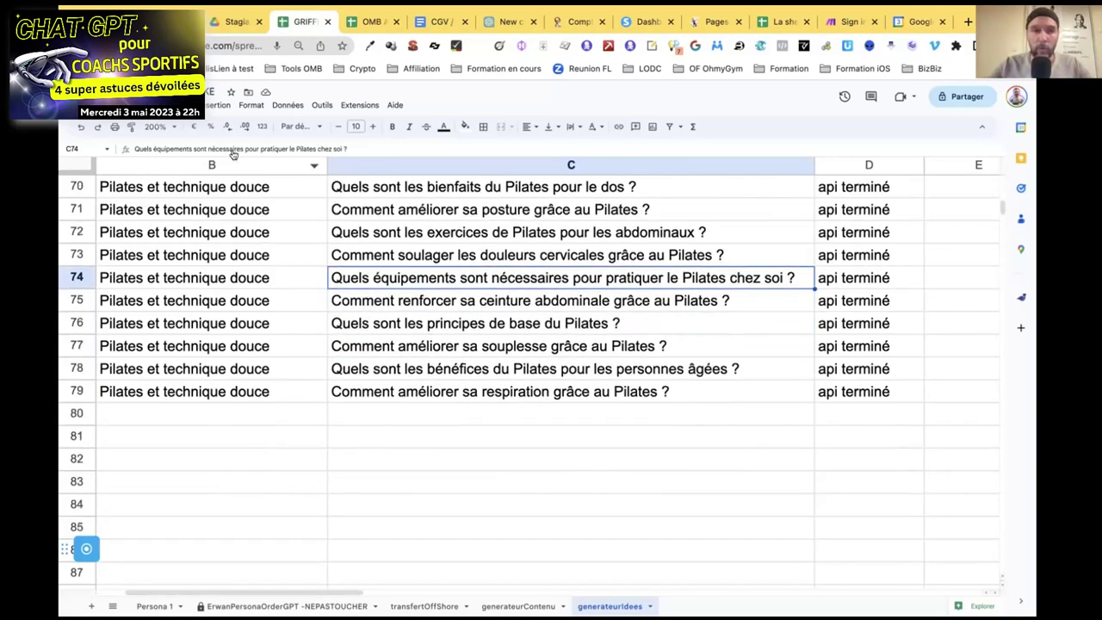
# Set the sheet view back to 100% and inspect the last two Pilates questions, in C78 and C79.
pyautogui.click(159, 126)
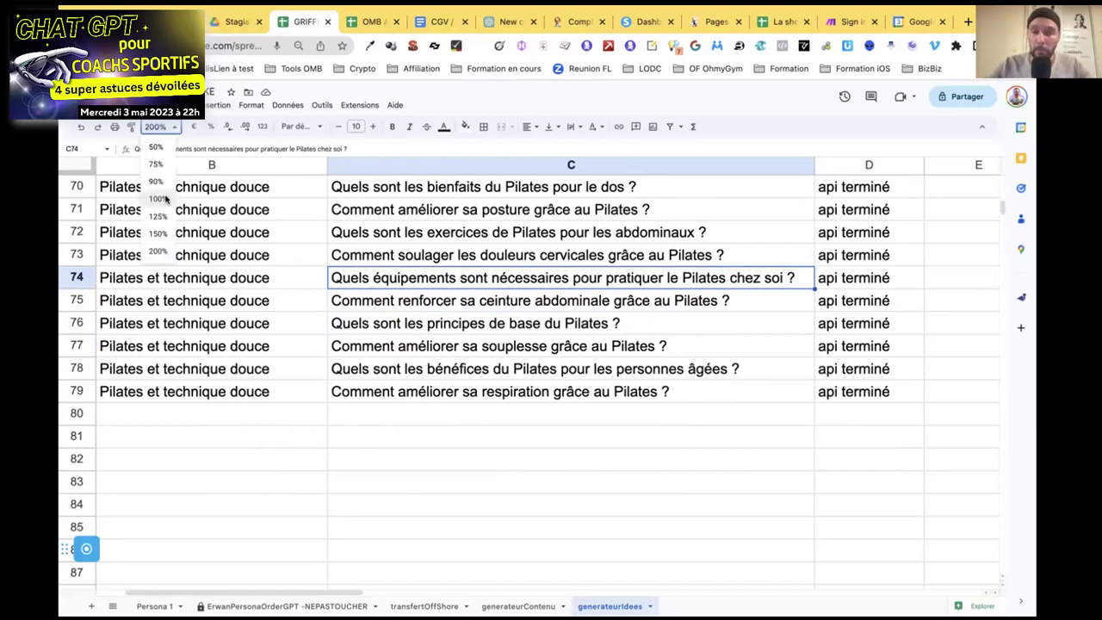
pyautogui.click(160, 199)
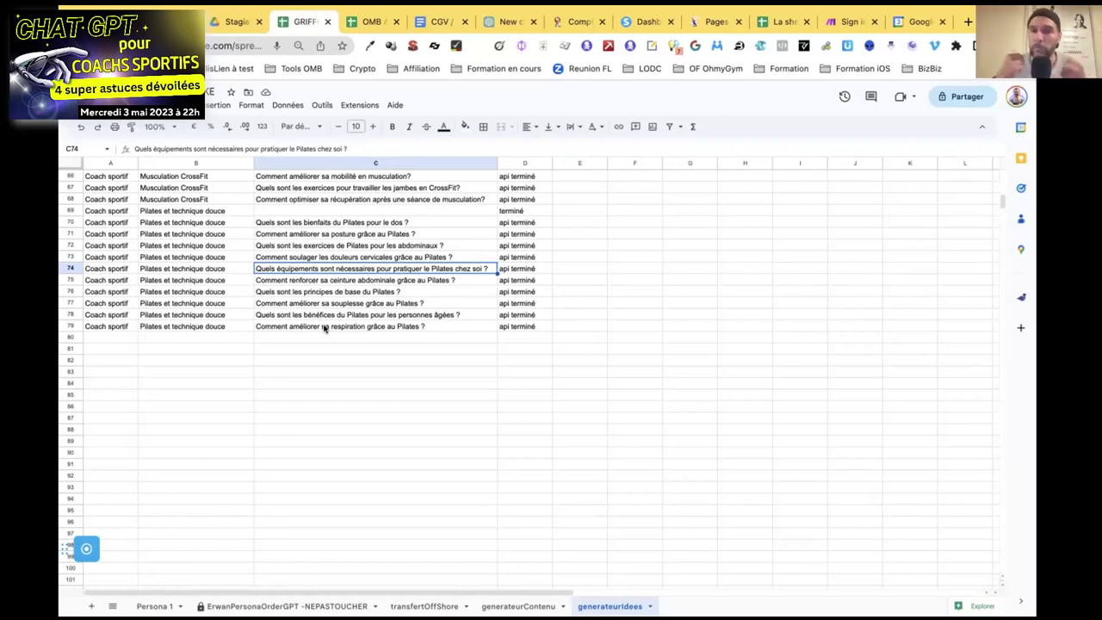
pyautogui.click(328, 317)
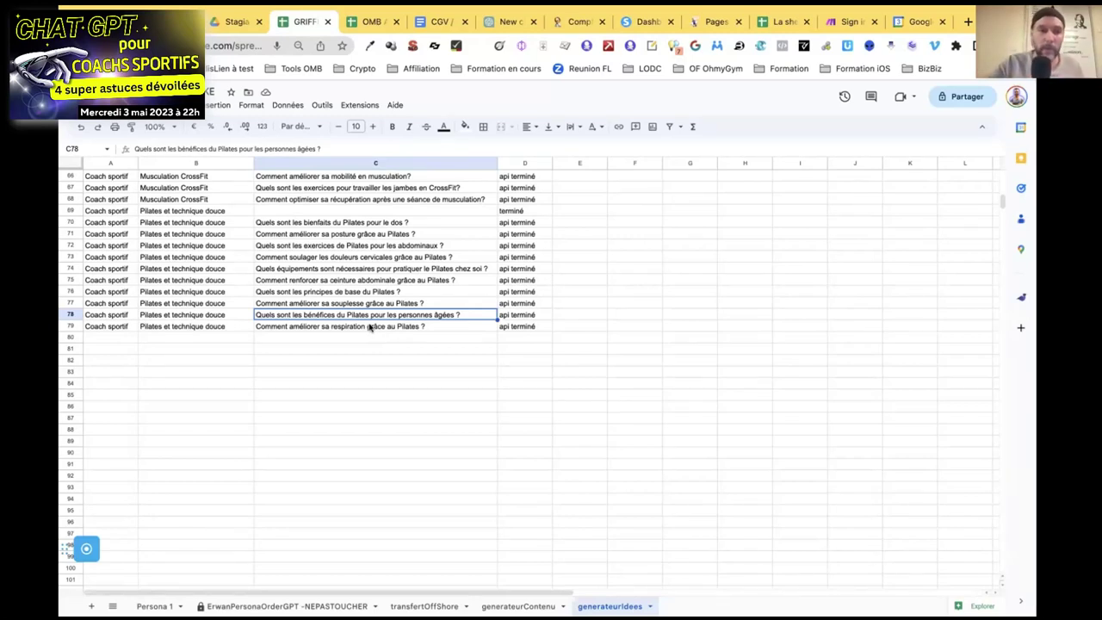
pyautogui.click(371, 326)
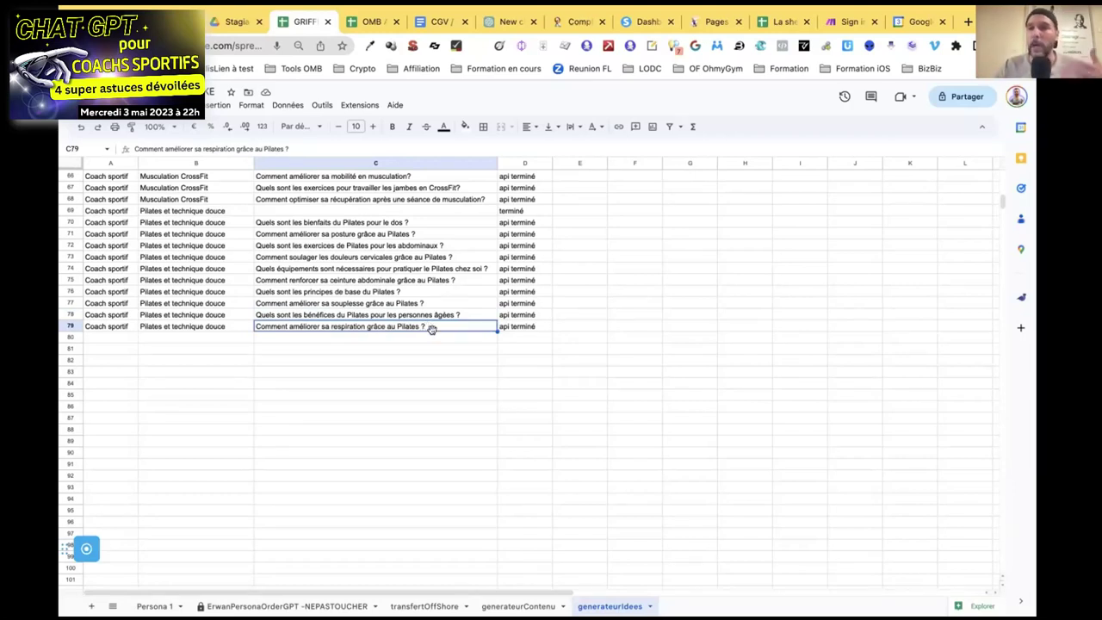
pyautogui.hotkey('shift', 'Left')
pyautogui.hotkey('shift', 'Left')
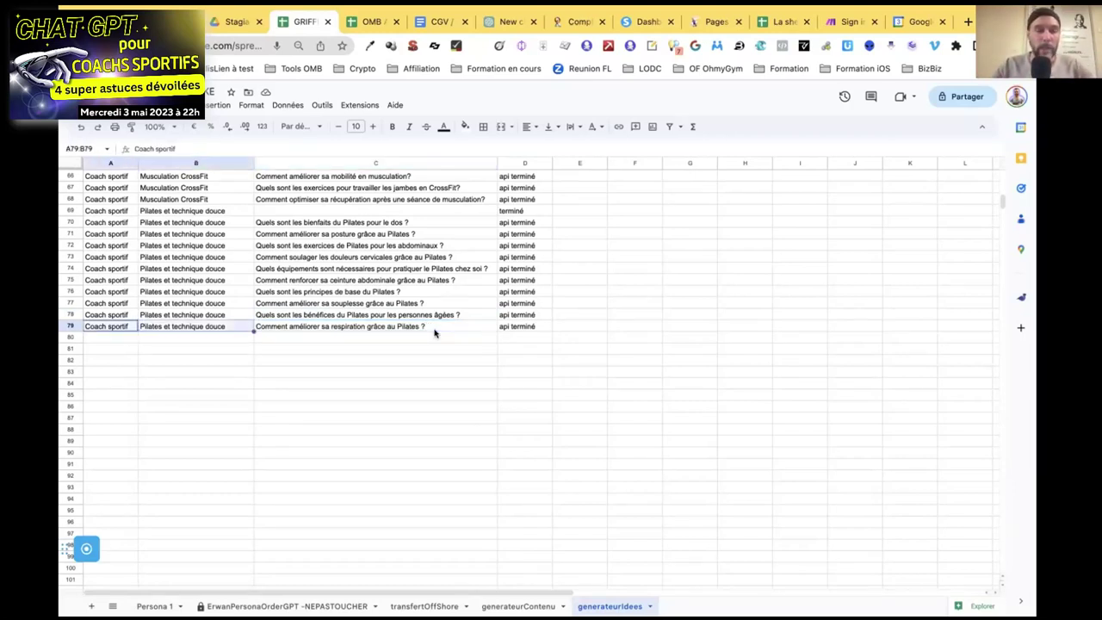
pyautogui.hotkey('ctrl', 'c')
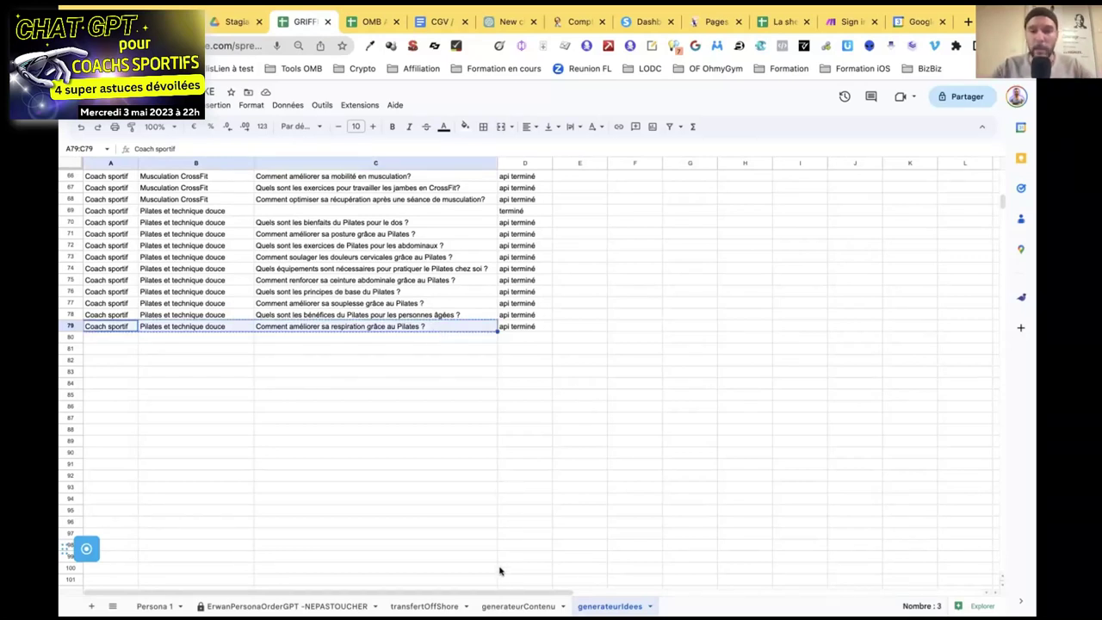
pyautogui.click(519, 606)
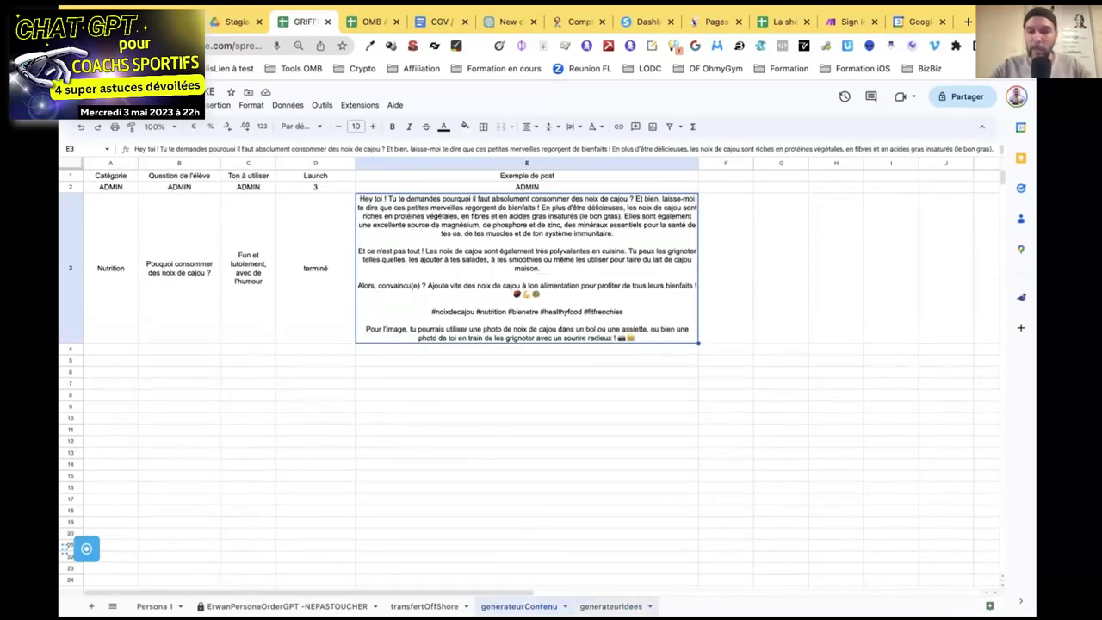
pyautogui.click(591, 605)
# Copy the categories and questions in B77:C79 of generateurIdees and paste them into generateurContenu starting at A4.
pyautogui.click(189, 327)
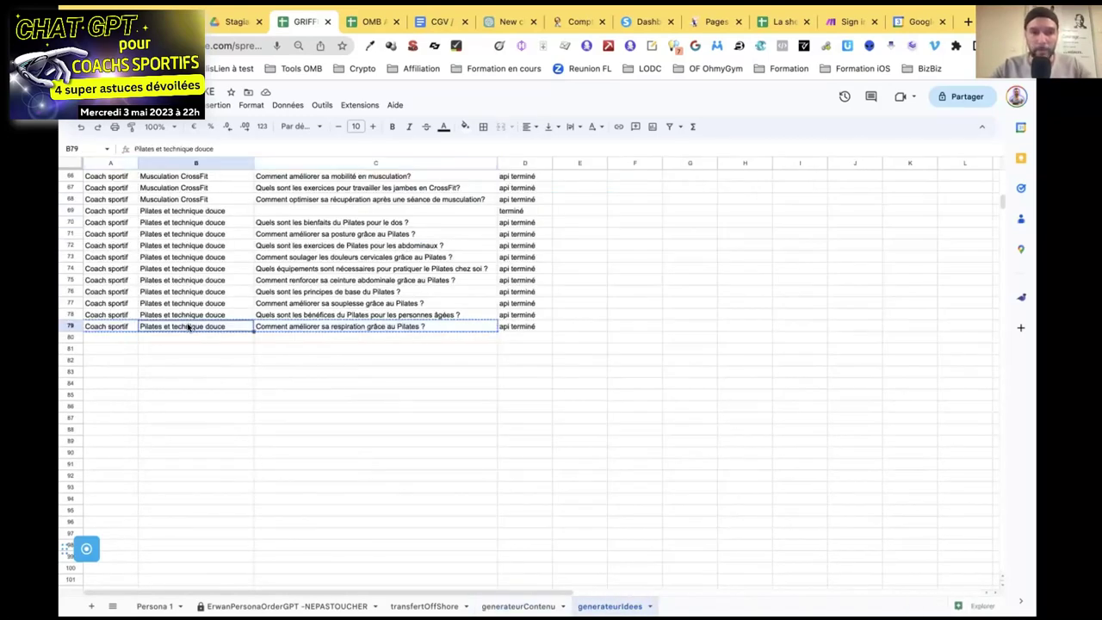
pyautogui.hotkey('shift', 'Right')
pyautogui.hotkey('shift', 'Up')
pyautogui.hotkey('shift', 'Up')
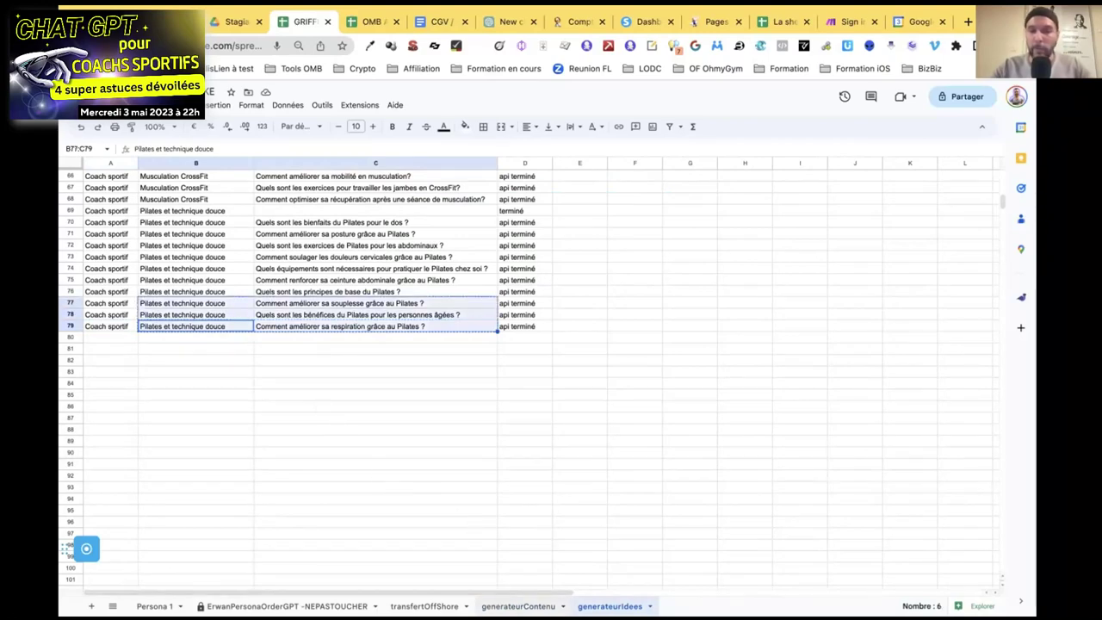
pyautogui.click(518, 607)
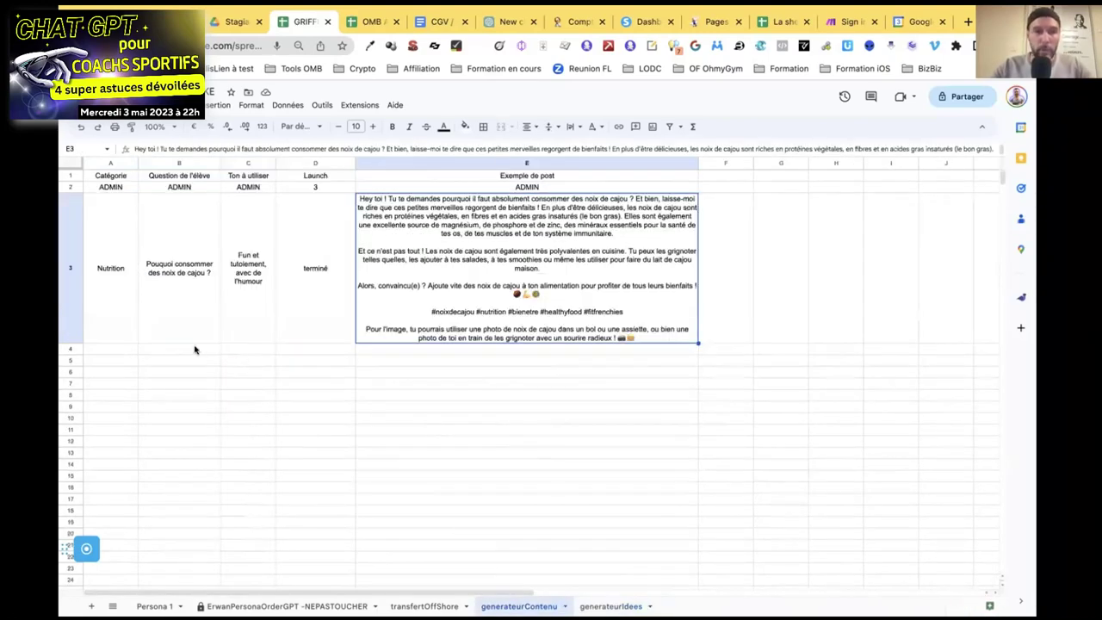
pyautogui.click(130, 350)
pyautogui.hotkey('ctrl', 'v')
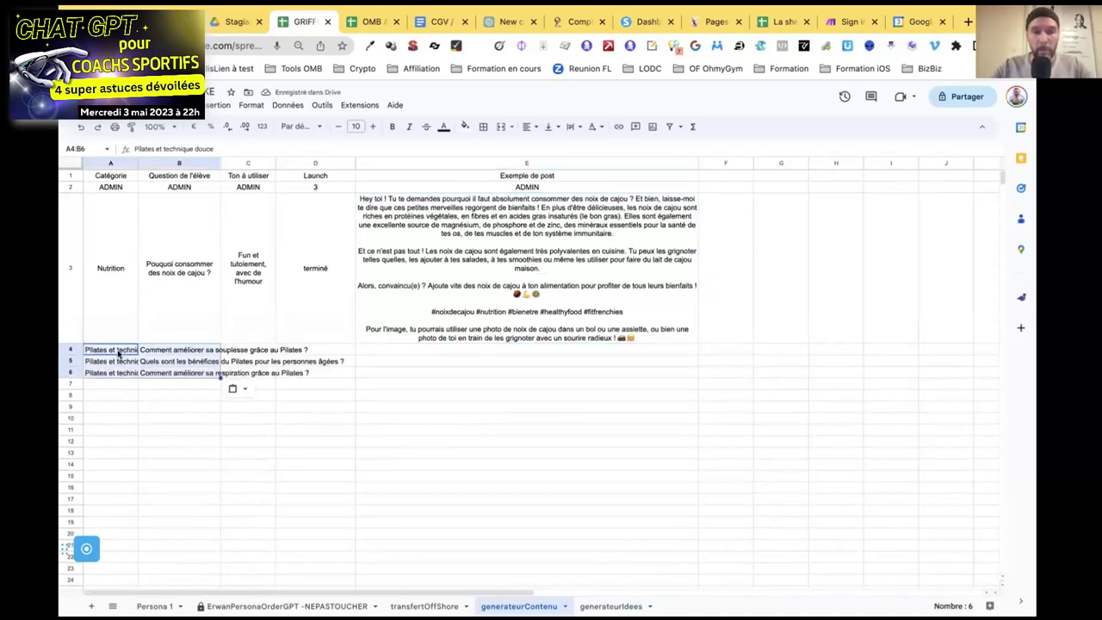
# Widen the "Question de l'élève" column in generateurContenu to give the pasted questions more room.
pyautogui.click(119, 352)
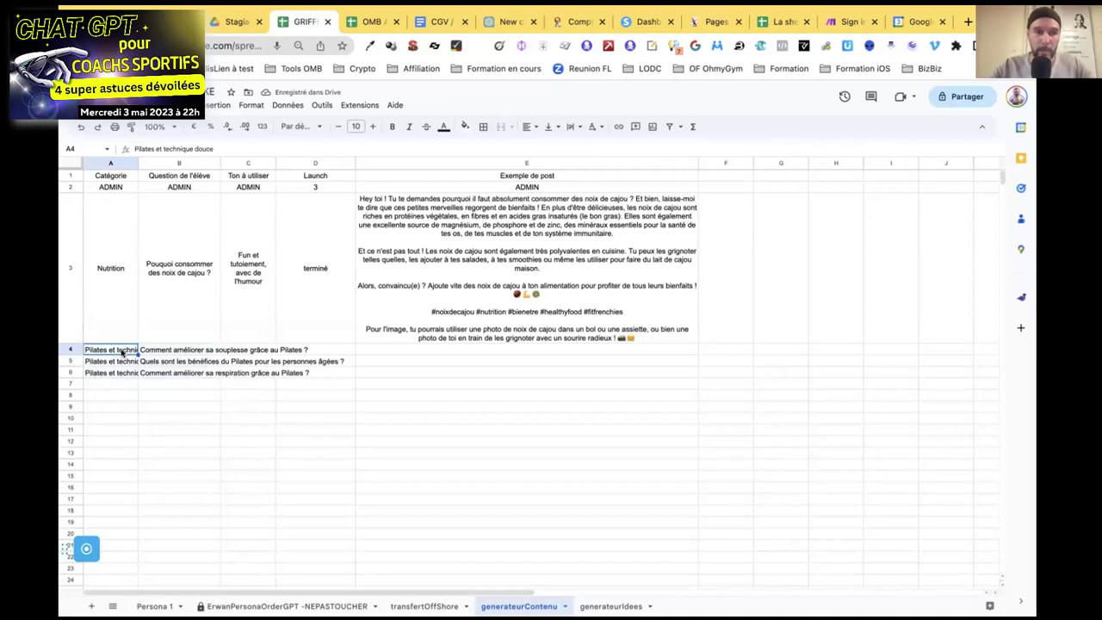
pyautogui.click(164, 348)
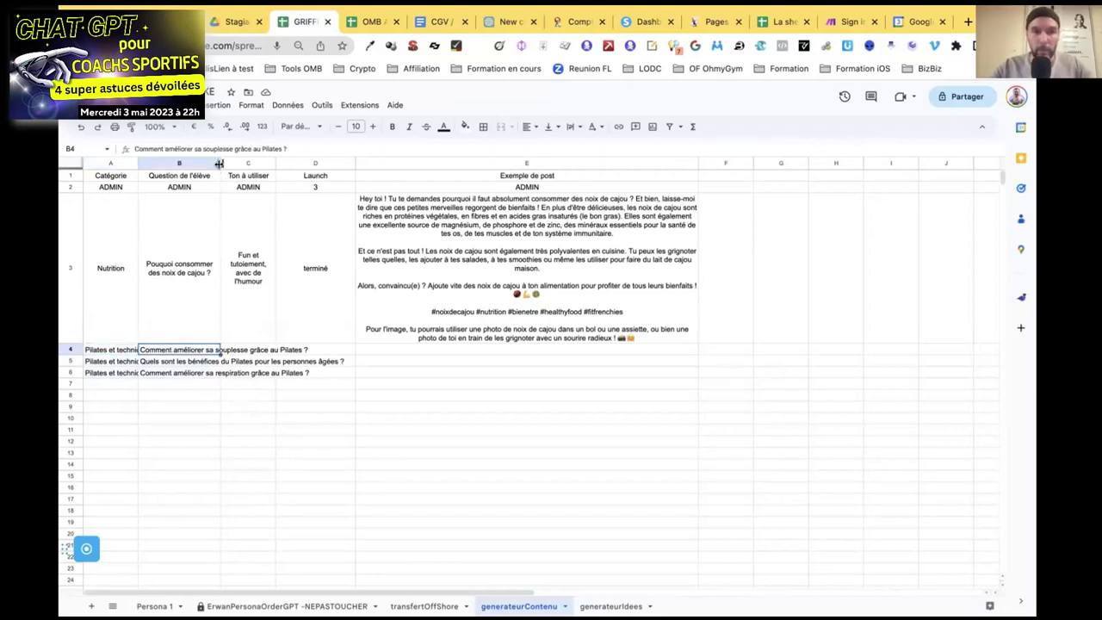
pyautogui.moveTo(220, 163); pyautogui.dragTo(319, 161)
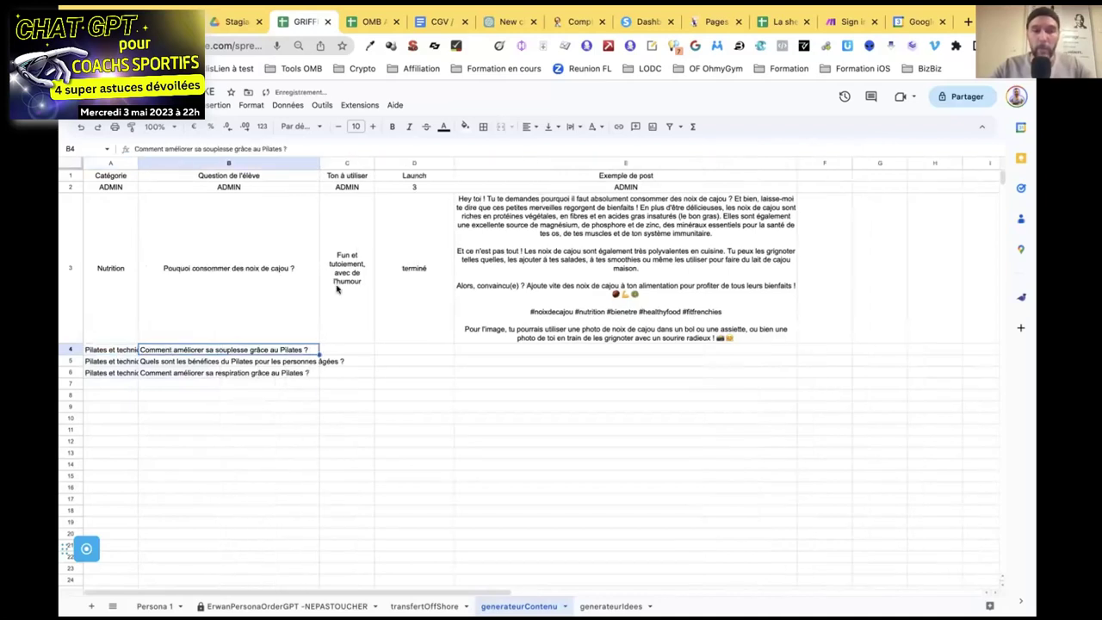
# Copy the tone "Fun et tutoiement, avec de l'humour" from C3 into C4, C5 and C6 for the three Pilates questions.
pyautogui.click(343, 350)
pyautogui.press('Up')
pyautogui.hotkey('ctrl', 'c')
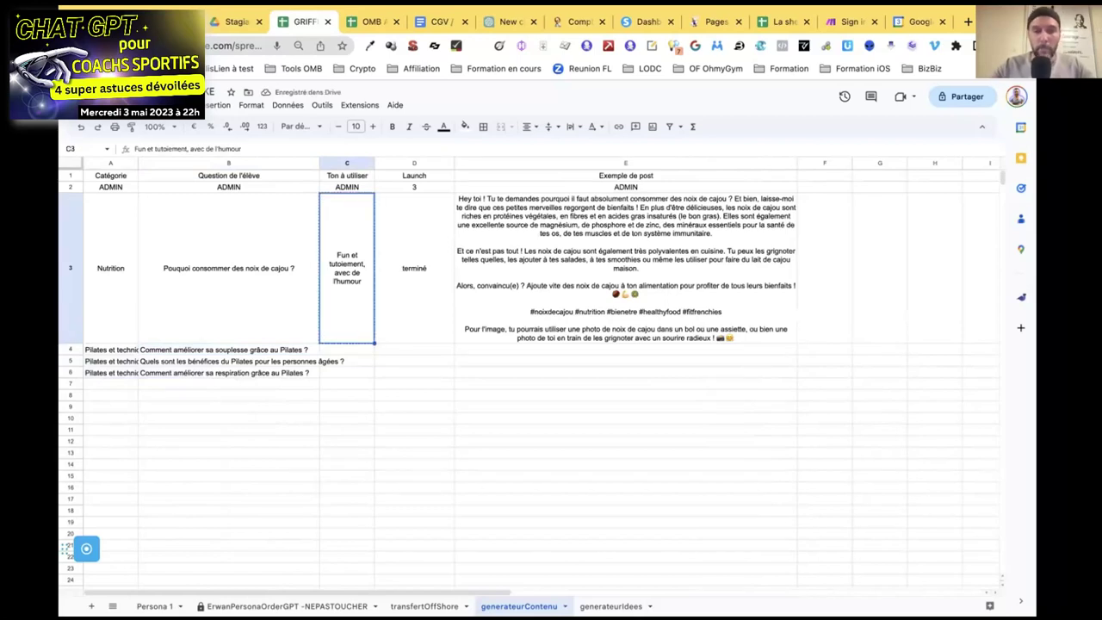
pyautogui.press('Down')
pyautogui.hotkey('ctrl', 'v')
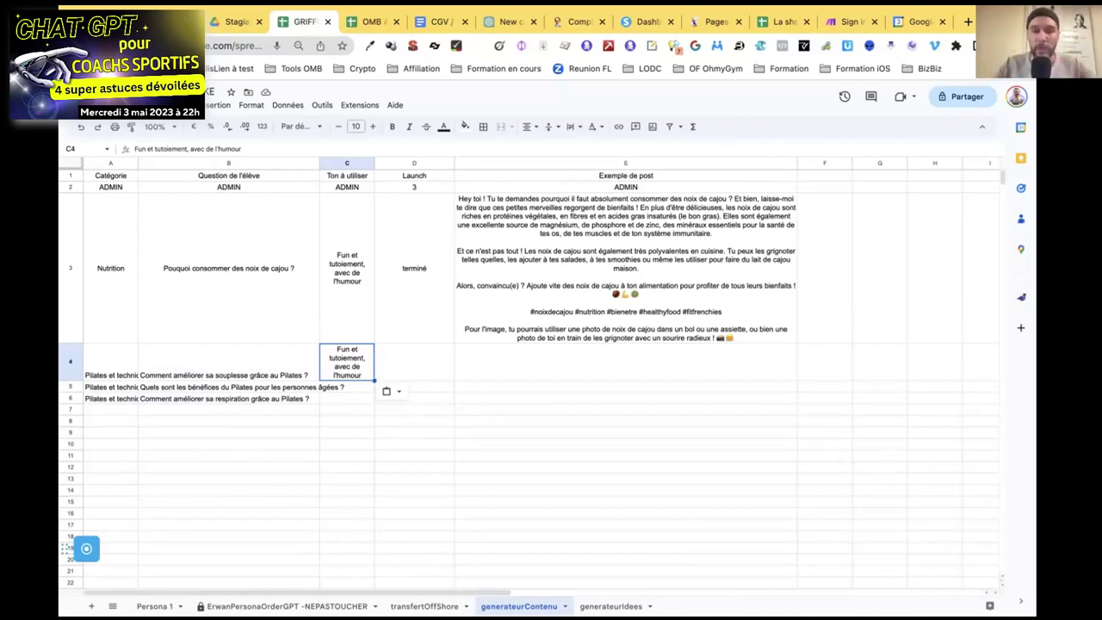
pyautogui.press('Down')
pyautogui.hotkey('ctrl', 'v')
pyautogui.press('Down')
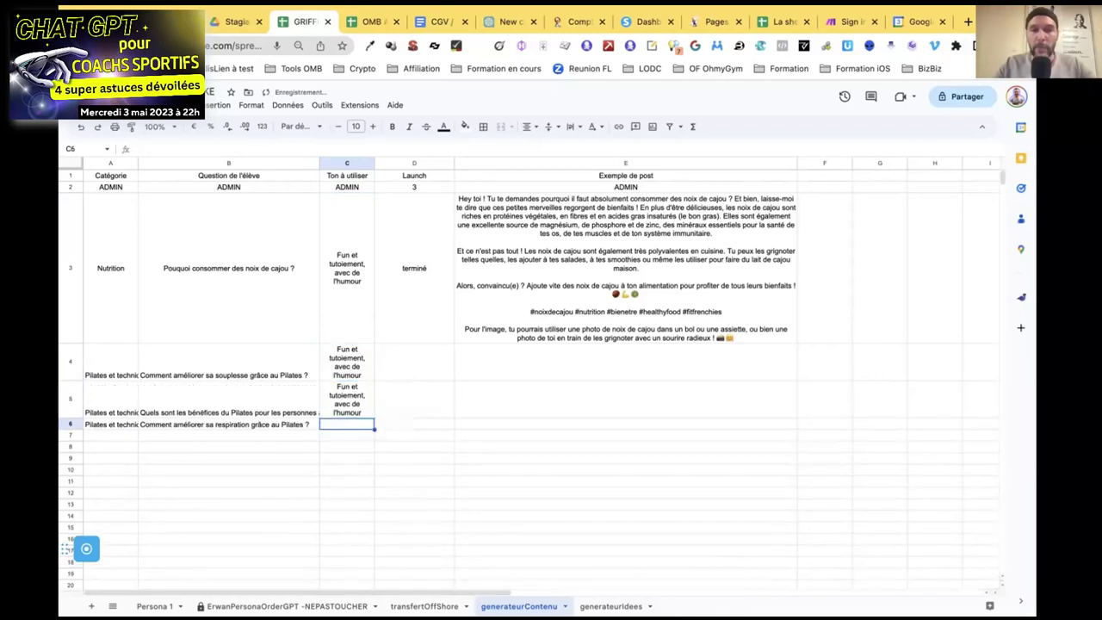
pyautogui.hotkey('ctrl', 'v')
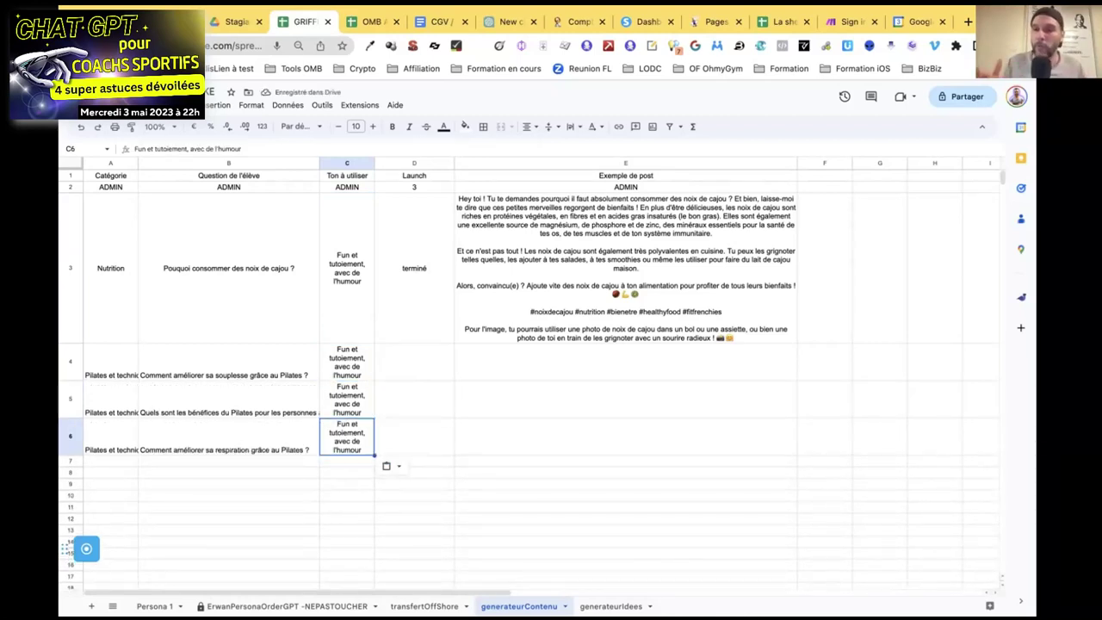
# Enter LAUNCH in D4 and approve generating the post for the Pilates flexibility question.
pyautogui.click(403, 353)
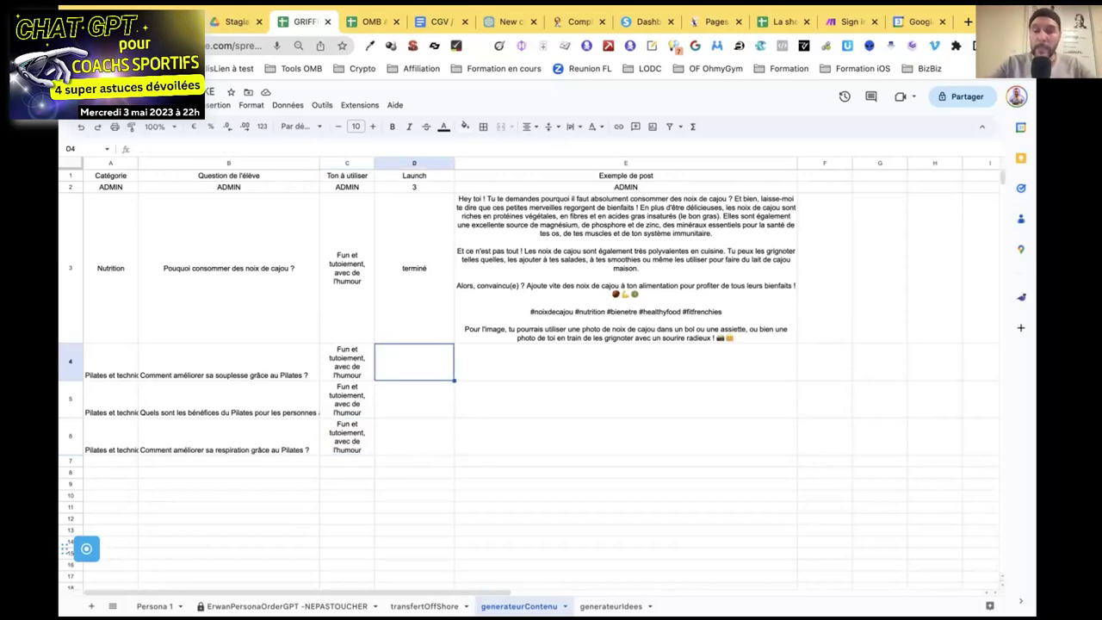
pyautogui.write('LAUNCH')
pyautogui.press('Return')
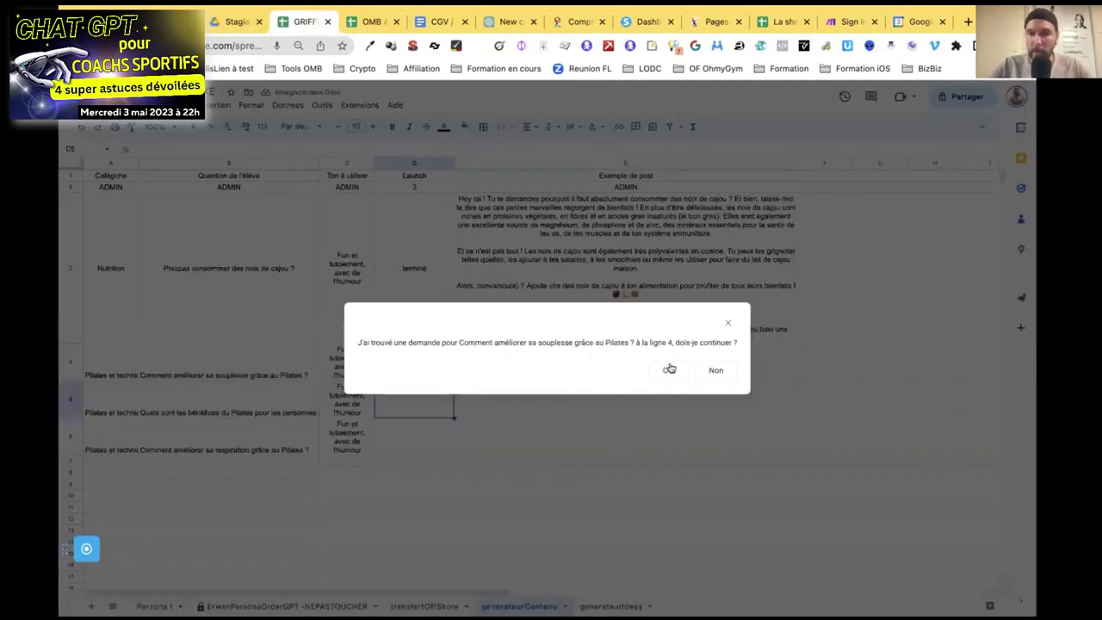
pyautogui.click(669, 368)
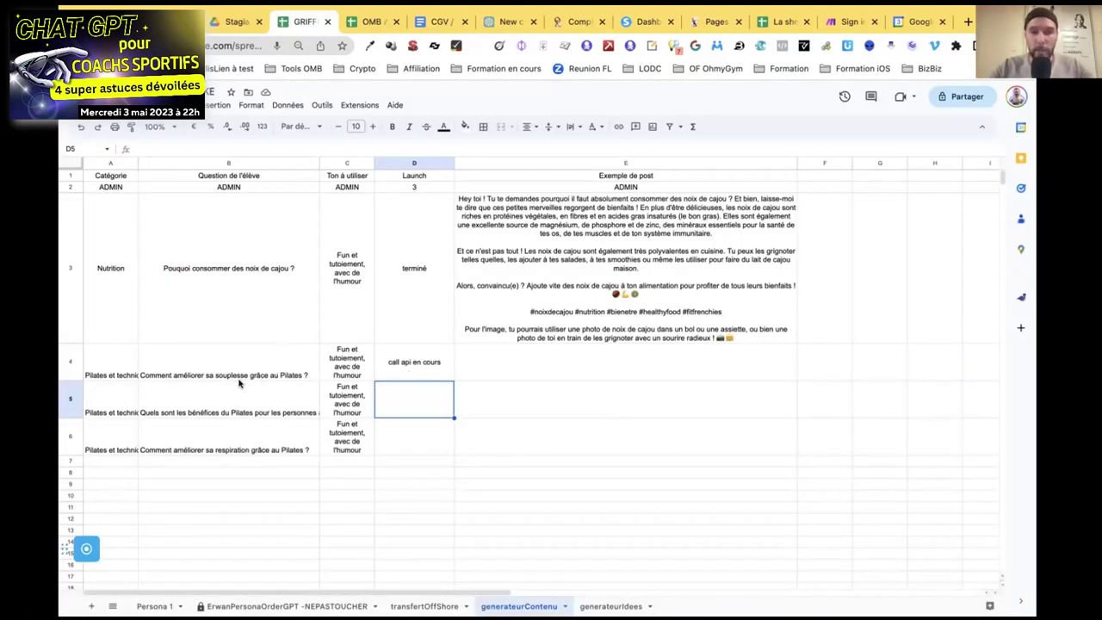
# In ChatGPT, replace the draft prompt with "Pour une publication sur INstagram, sur le sujet de la technique douce et du pilate, donne".
pyautogui.moveTo(131, 371); pyautogui.dragTo(327, 372)
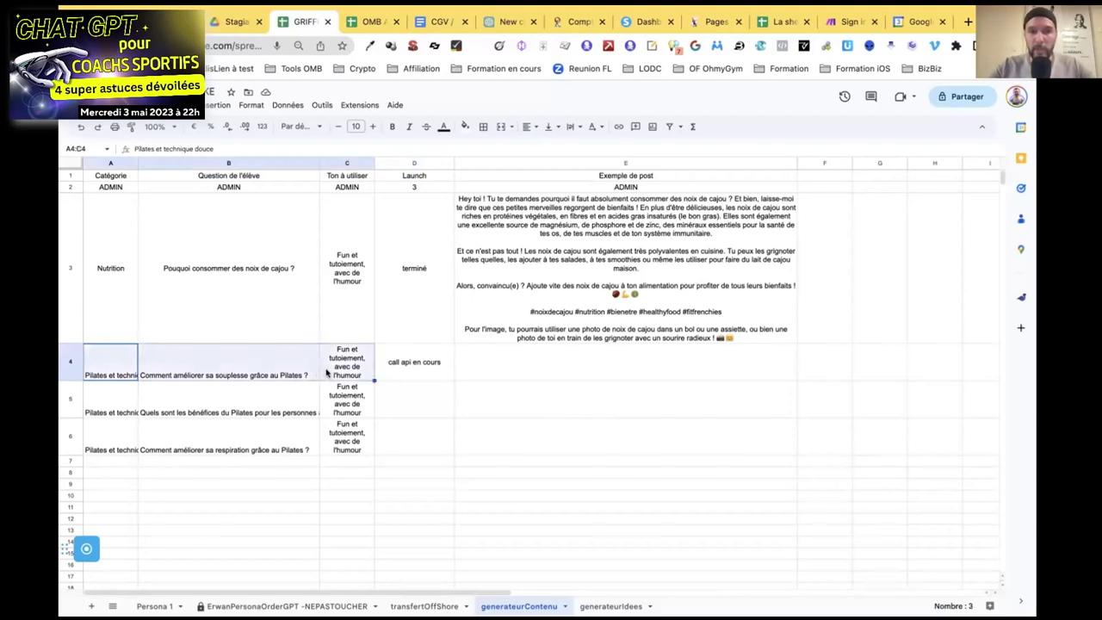
pyautogui.click(511, 21)
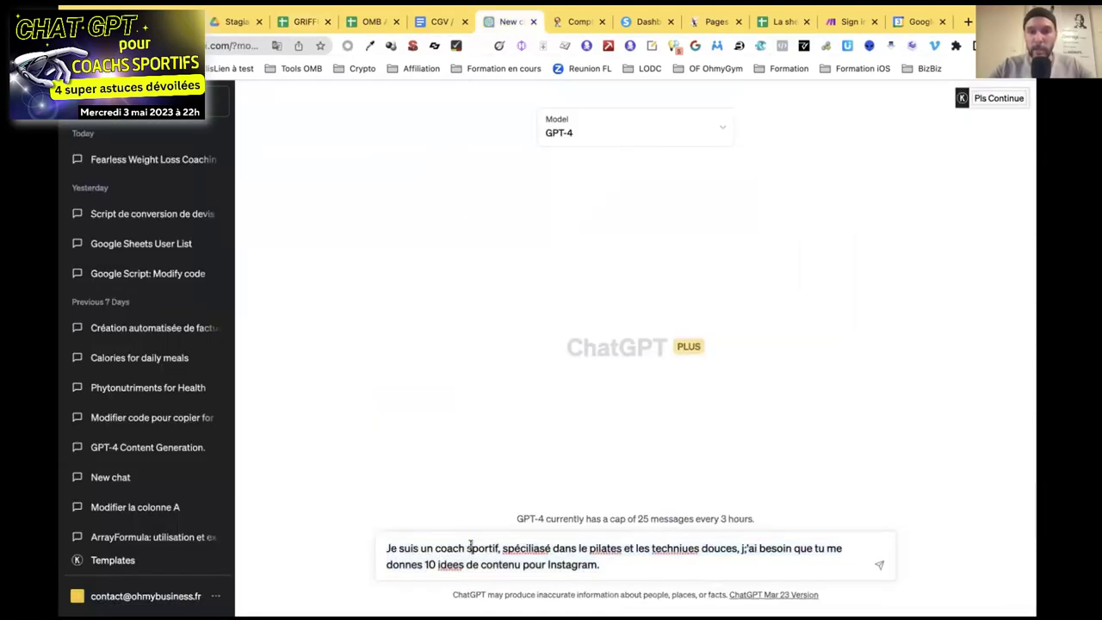
pyautogui.hotkey('ctrl', 'a')
pyautogui.write('Pour une pu')
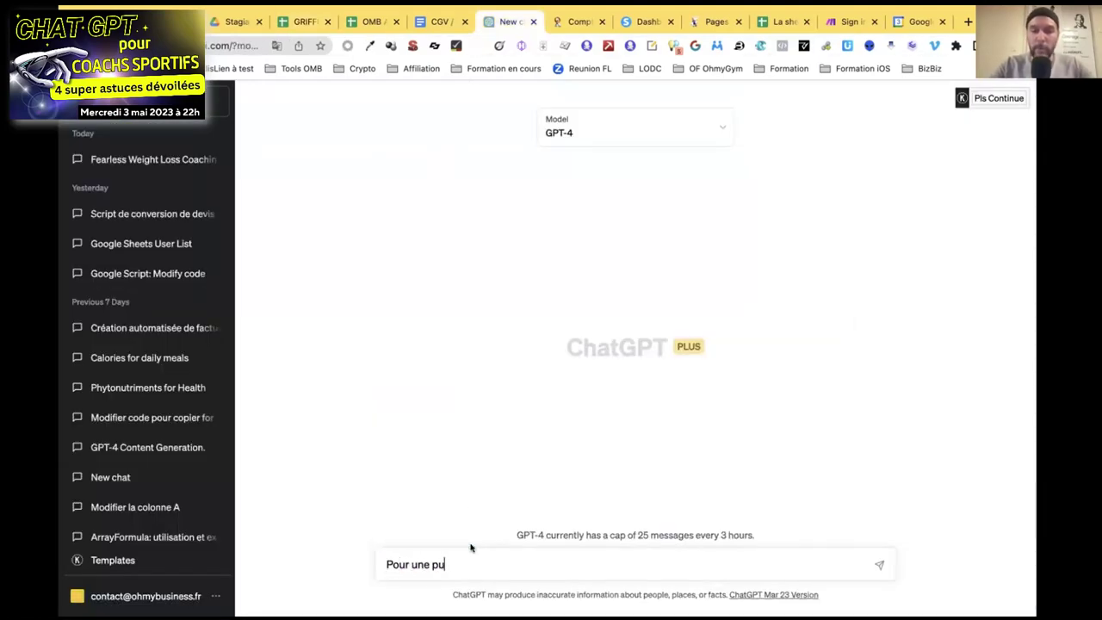
pyautogui.write('blication sur INstagram')
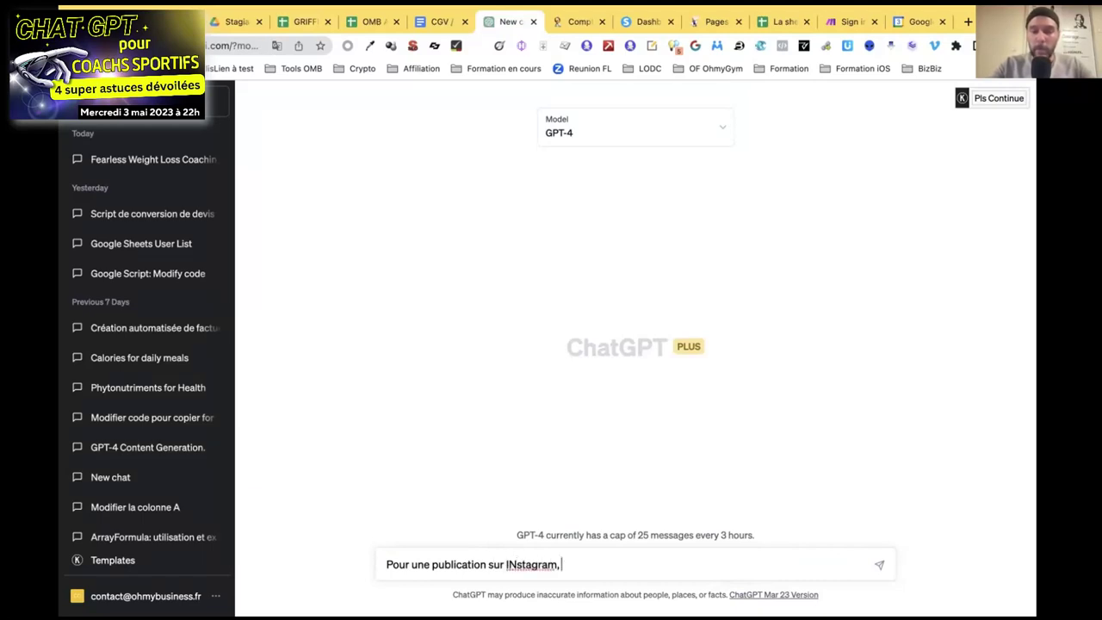
pyautogui.write(', sur le sujet de la te')
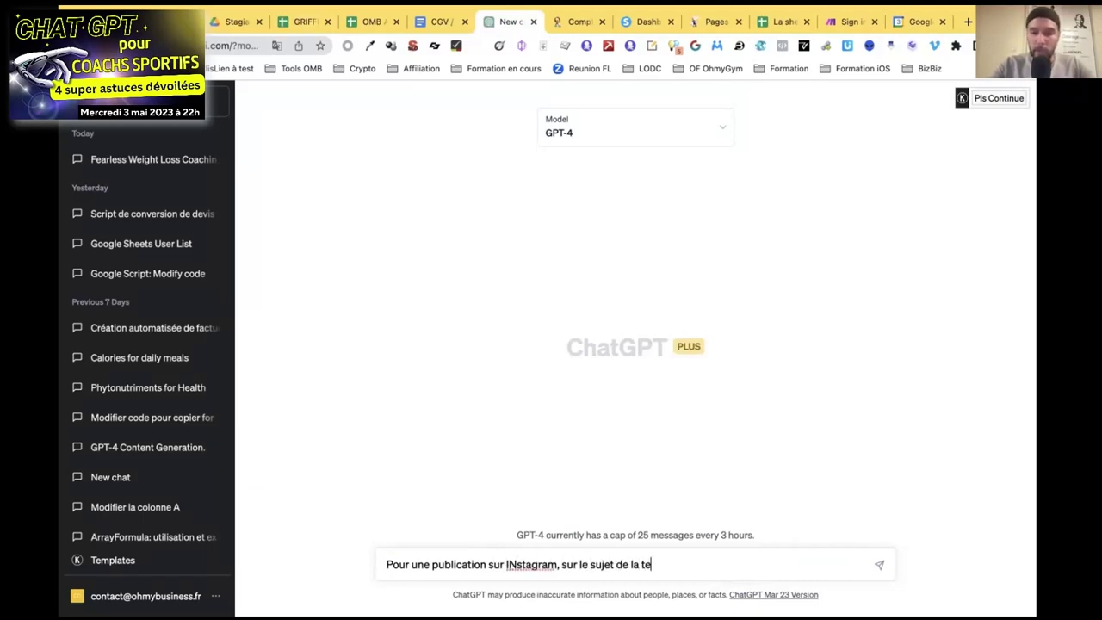
pyautogui.write('chnique douce et du pit')
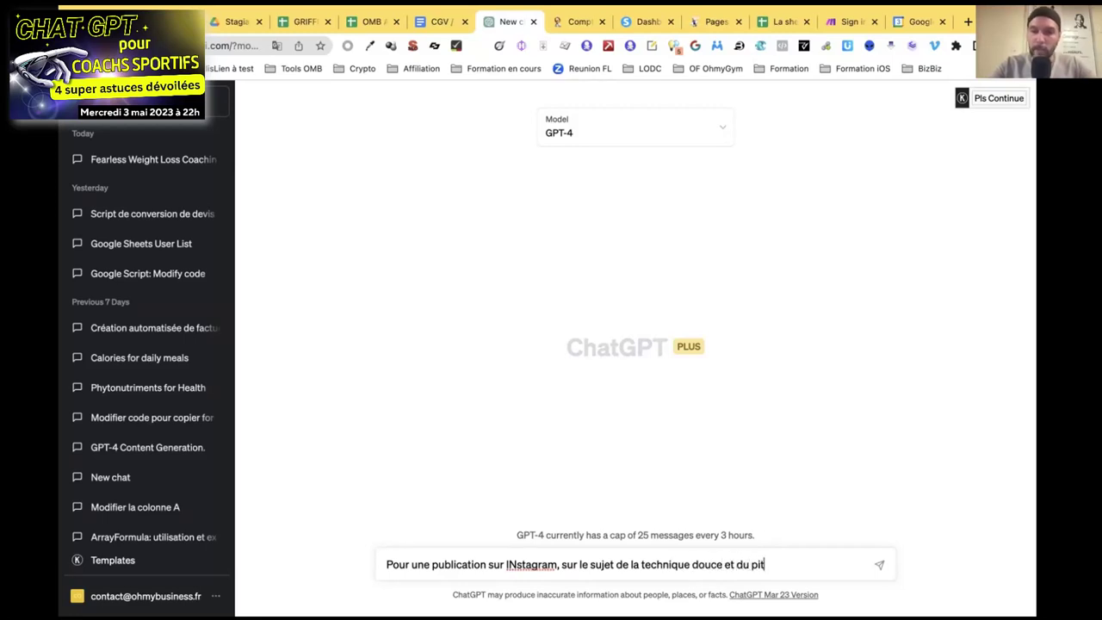
pyautogui.press('BackSpace')
pyautogui.write('late, donne ')
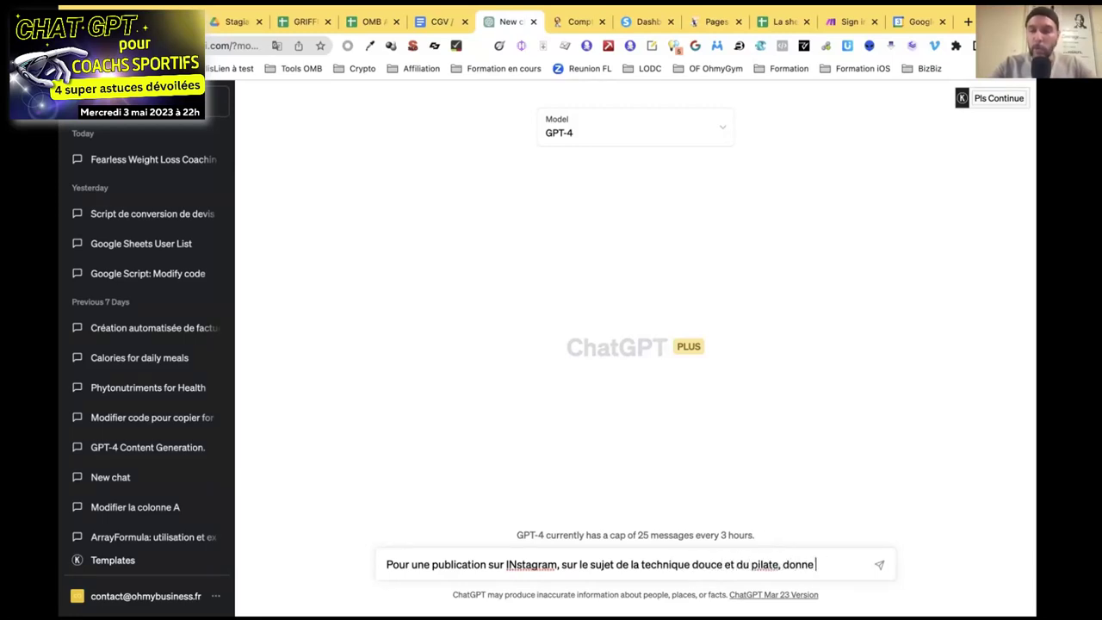
# Extend the ChatGPT prompt with "moi un exemple de publication qui contient xxxx cracteres, qui contient des hahs".
pyautogui.write('moi un exemple ')
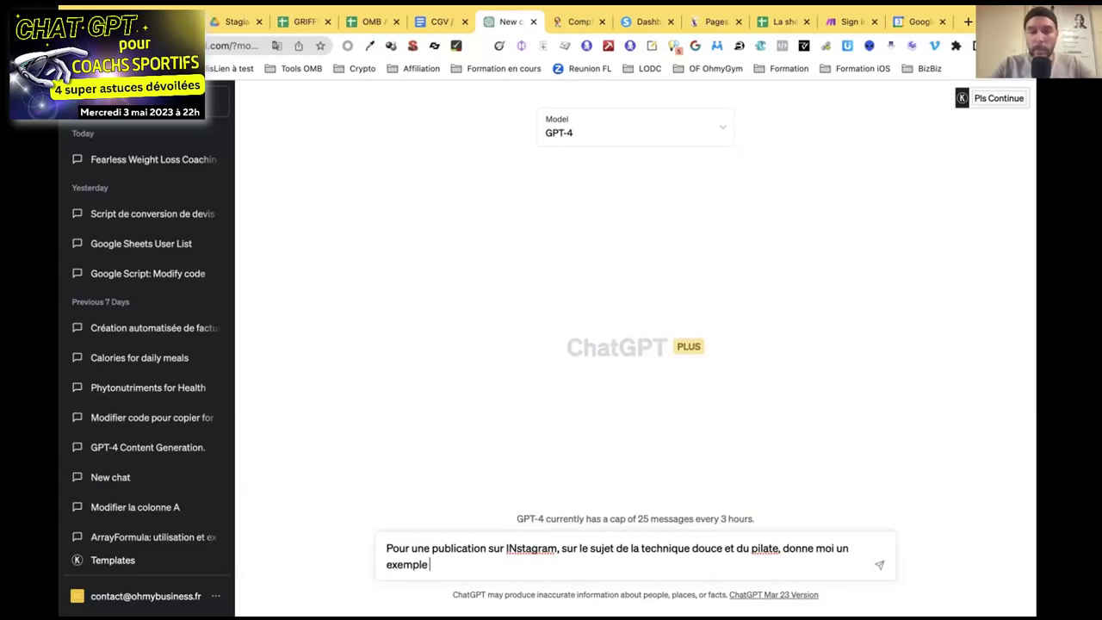
pyautogui.write('de publication qui c')
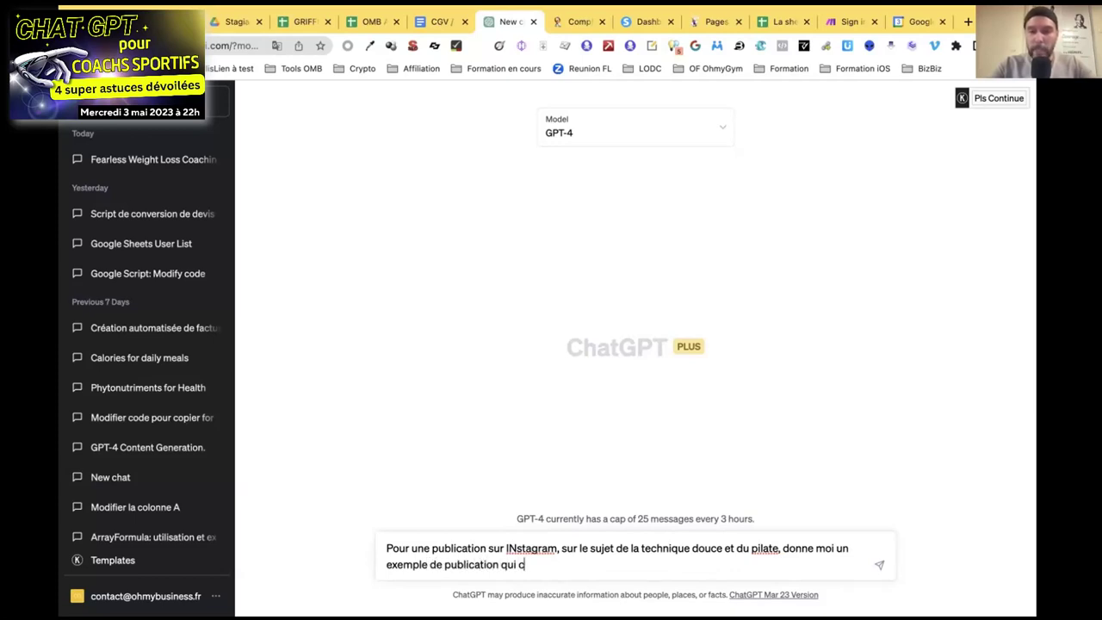
pyautogui.write('ontient xxxx c')
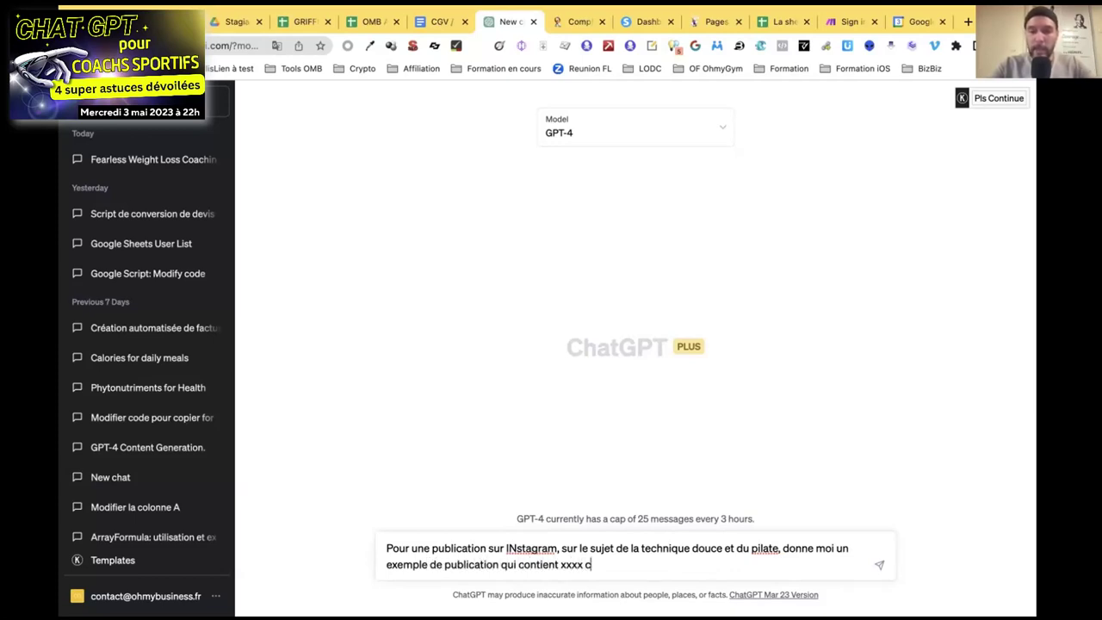
pyautogui.write('racteres, qui cont')
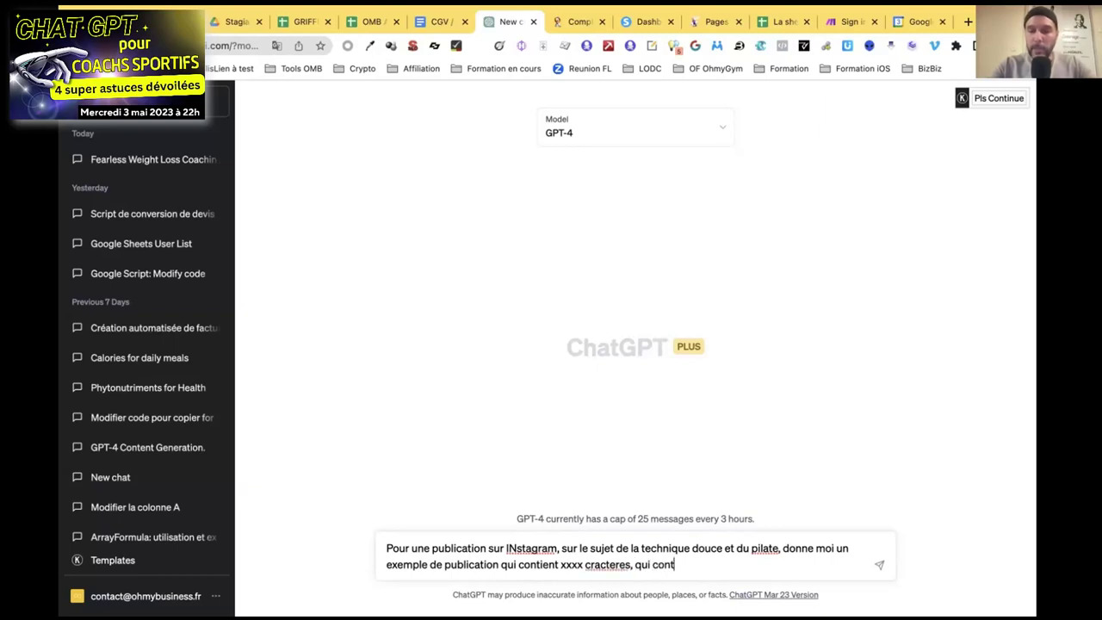
pyautogui.write('ient des hahs')
# Clear the whole drafted Instagram prompt from the ChatGPT message box without sending it.
pyautogui.hotkey('ctrl', 'a')
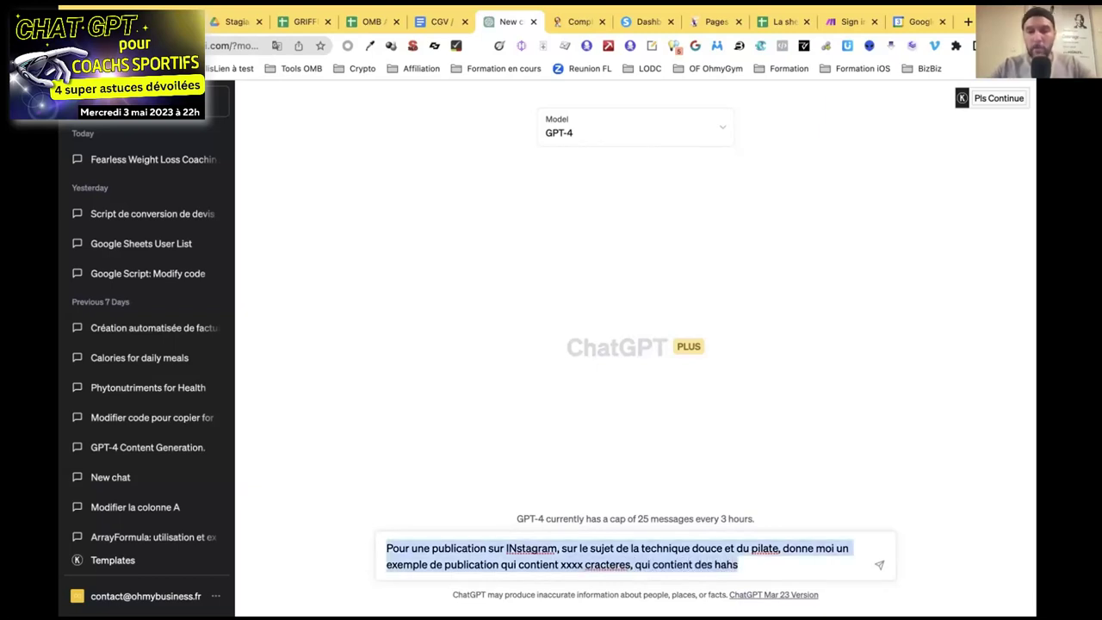
pyautogui.press('super+x')
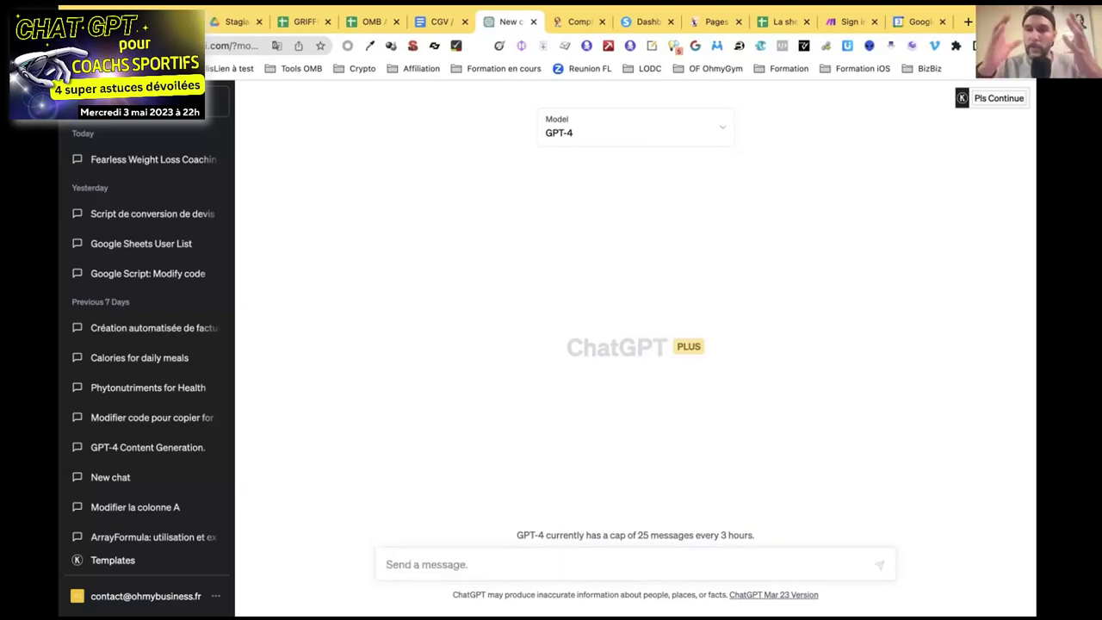
pyautogui.press('super+Tab')
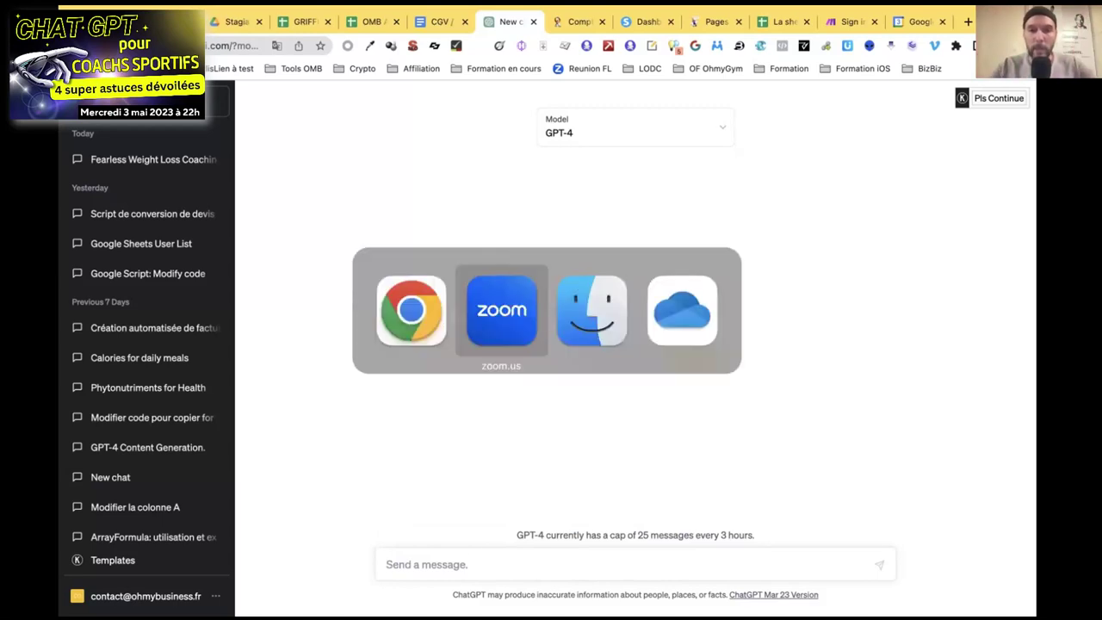
pyautogui.click(403, 329)
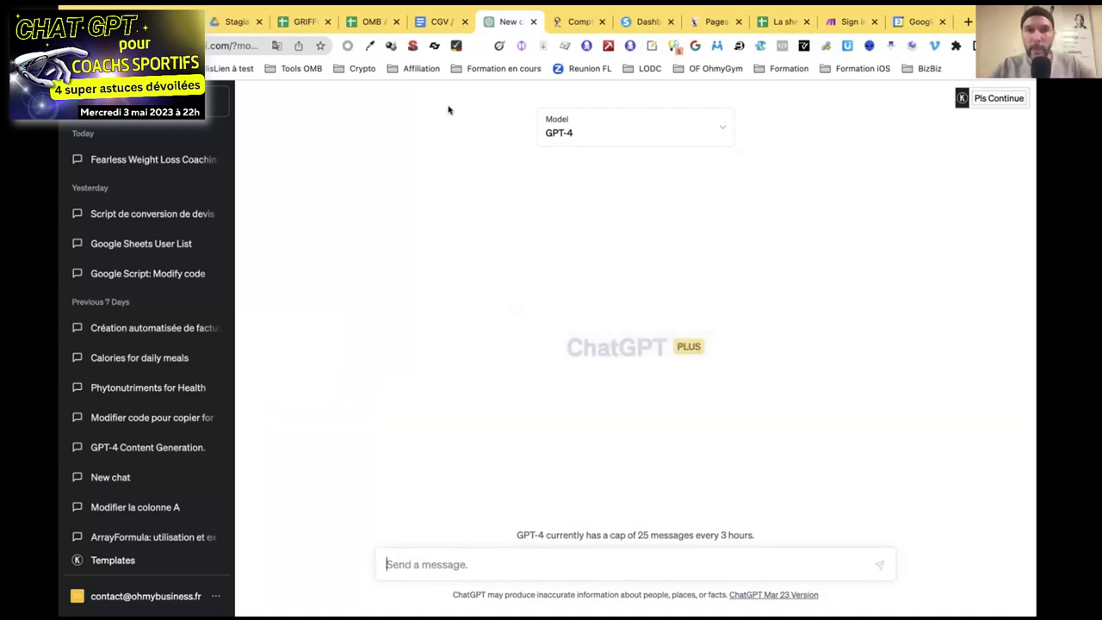
# Return to the generateurContenu sheet, select the example post cell E4 and decline moving on to the next post.
pyautogui.click(313, 22)
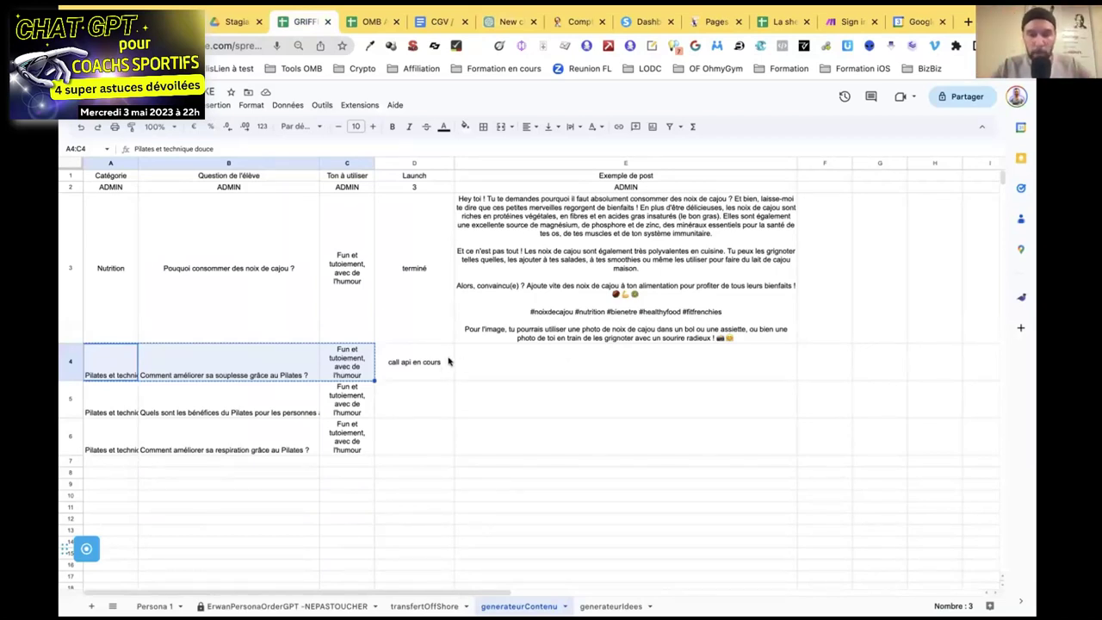
pyautogui.click(511, 356)
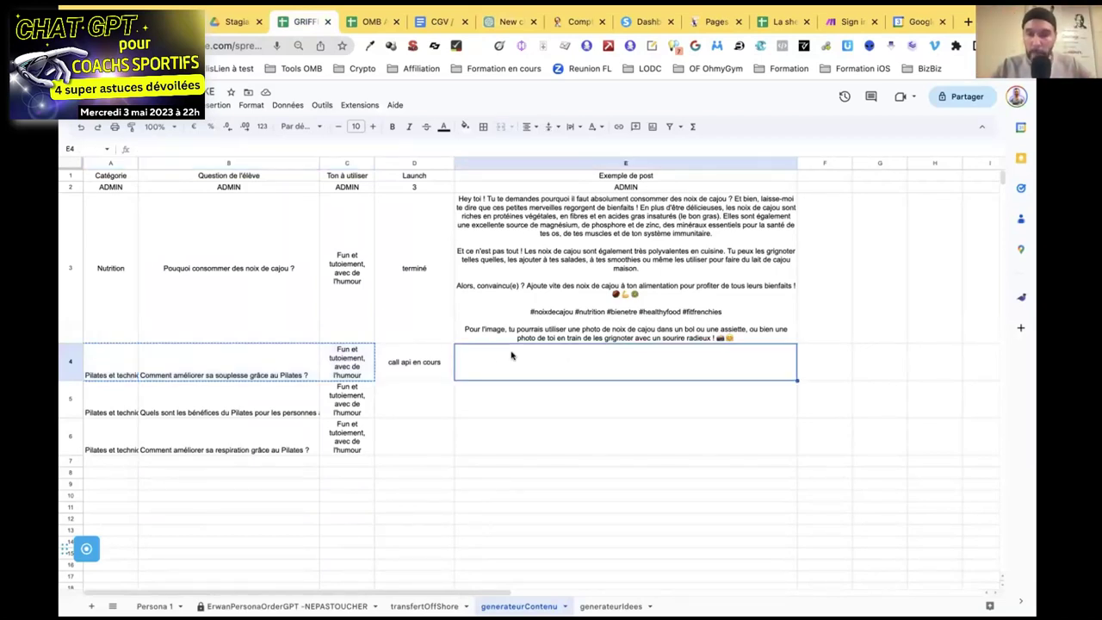
pyautogui.press('super+Tab')
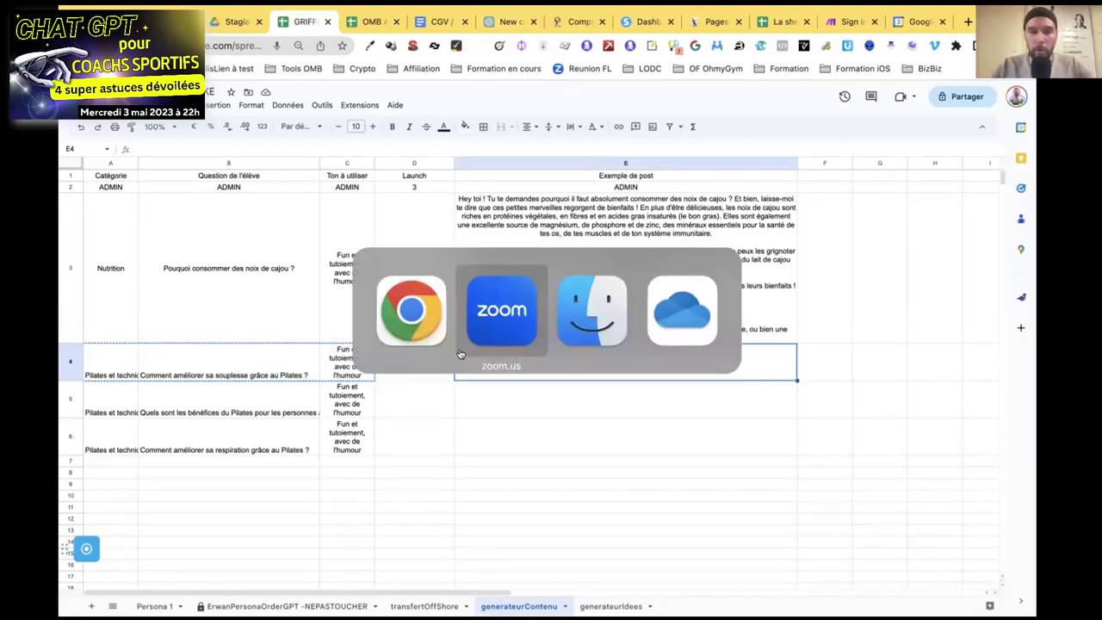
pyautogui.press('super+shift+Tab')
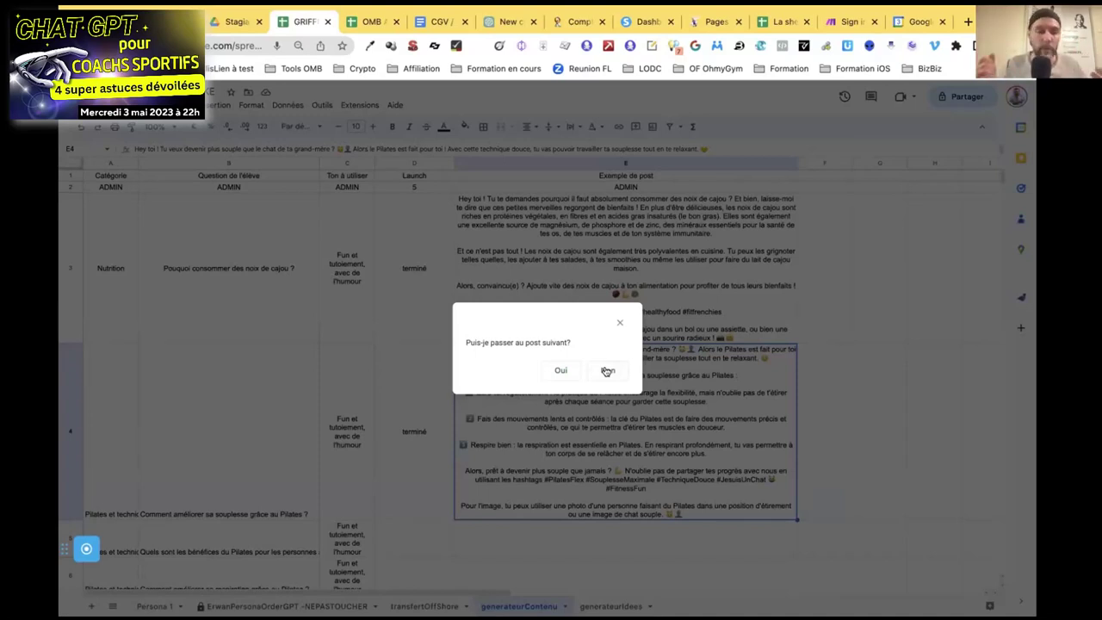
pyautogui.click(607, 370)
# Enlarge the sheet view to 200% and read the Pilates flexibility post in E4.
pyautogui.scroll(-1, 546, 405)
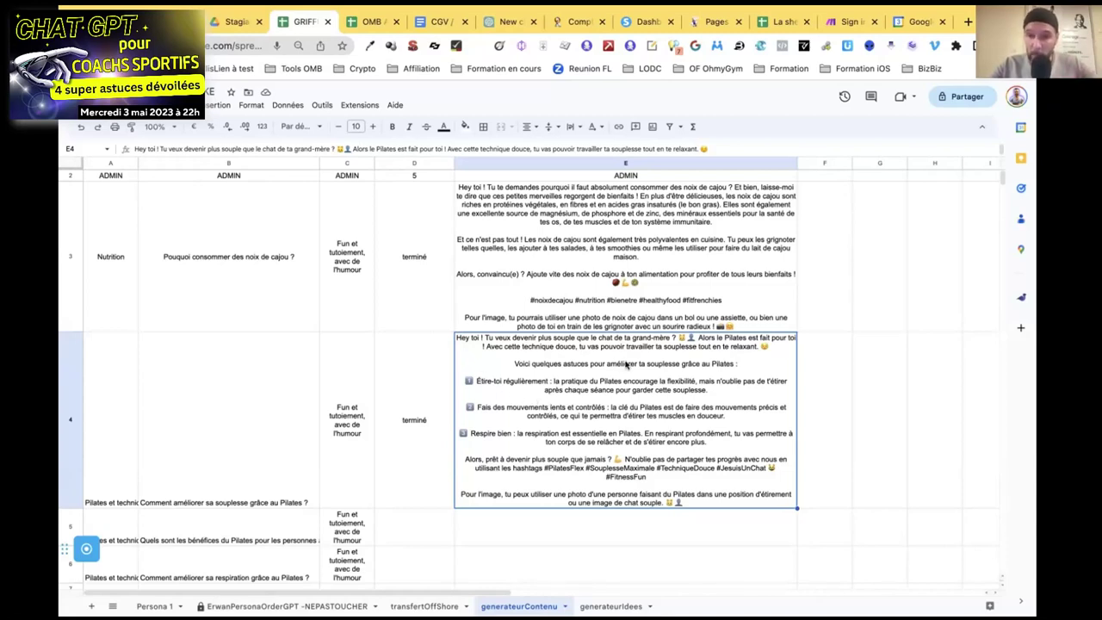
pyautogui.click(157, 127)
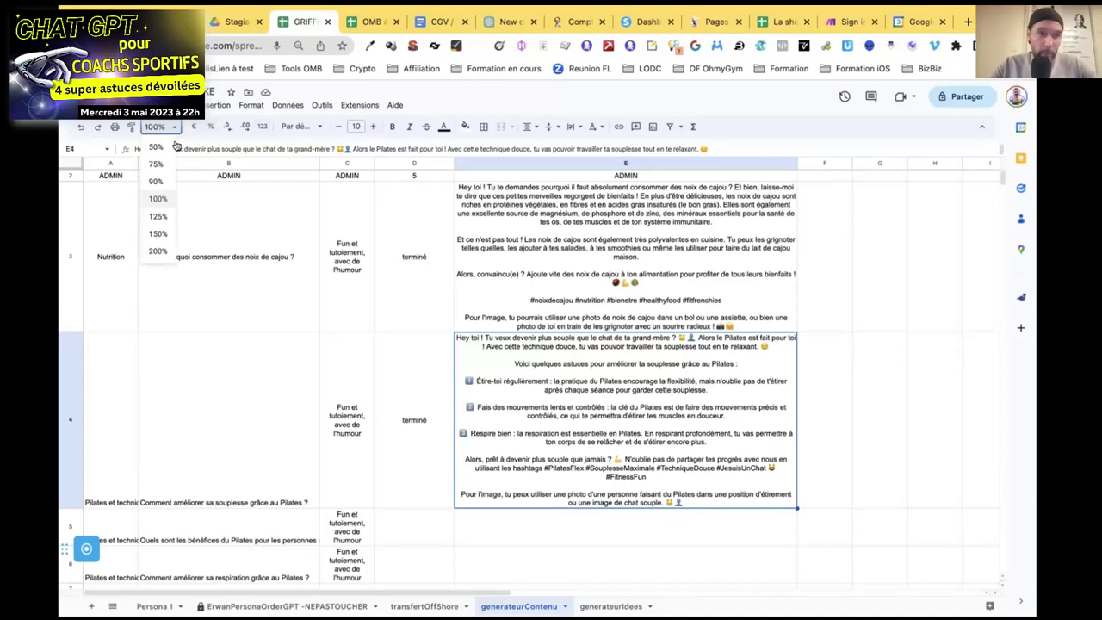
pyautogui.click(158, 252)
pyautogui.hscroll(5, 405, 297)
pyautogui.scroll(-8, 405, 297)
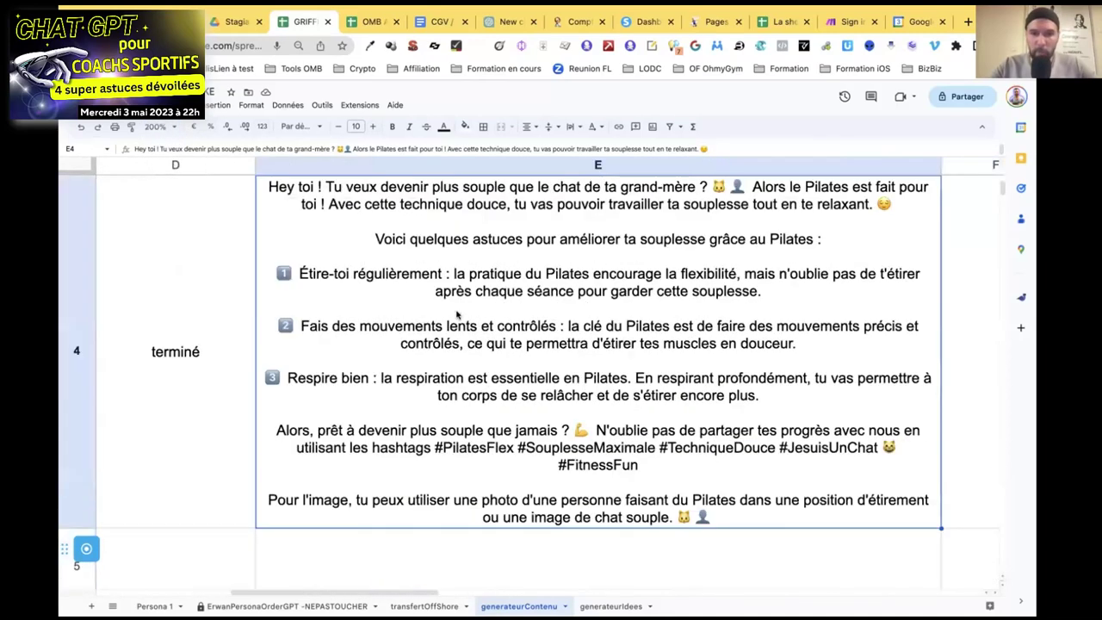